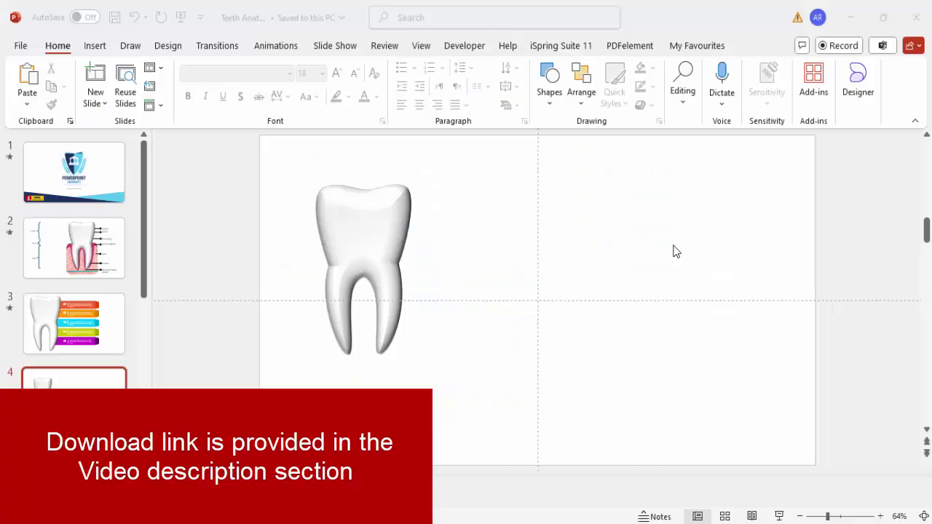
Select the 3D tooth picture on slide 4 and switch to the Insert ribbon.
click(369, 209)
click(460, 243)
click(380, 208)
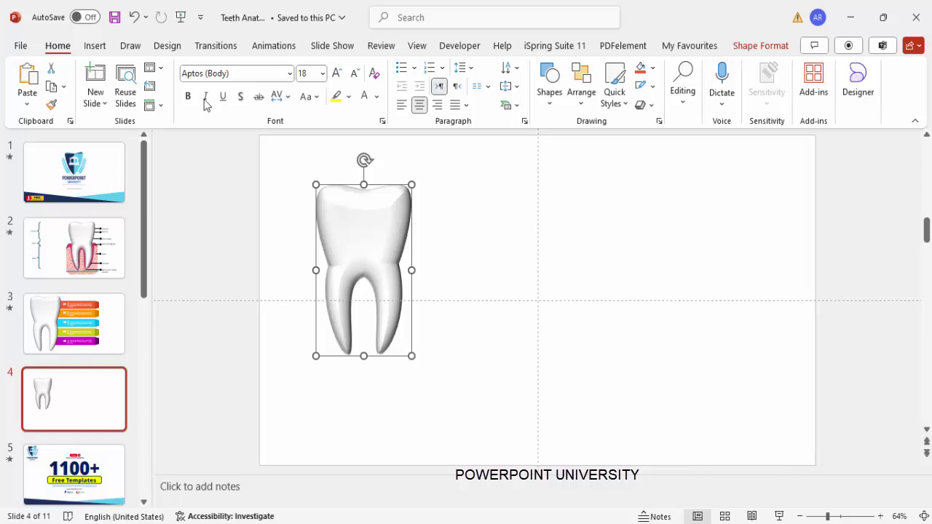
click(94, 49)
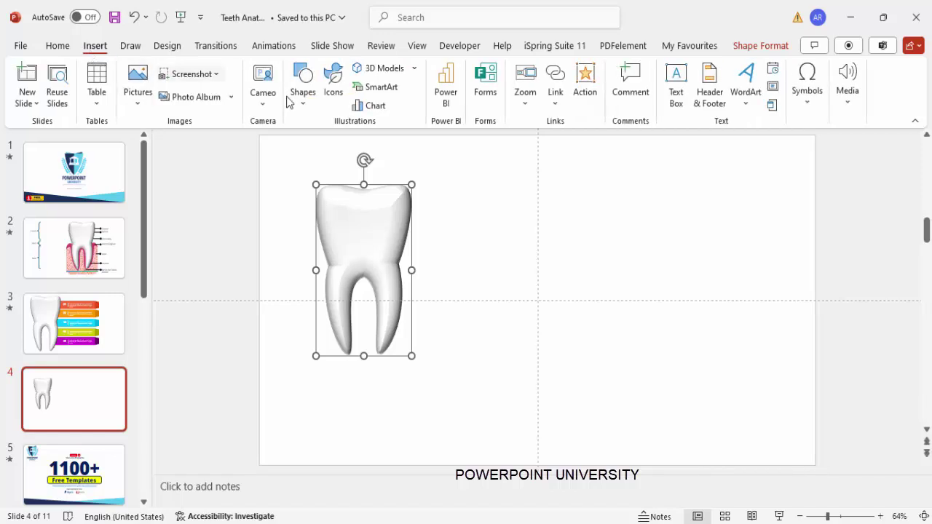
Search the stock Icons library for 'toot' and insert the solid dark tooth icon.
click(334, 82)
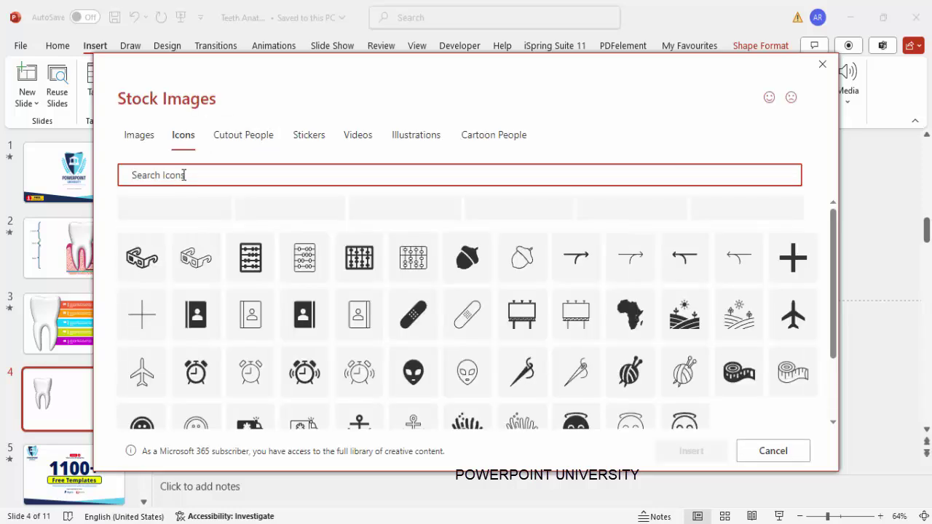
text(tooth)
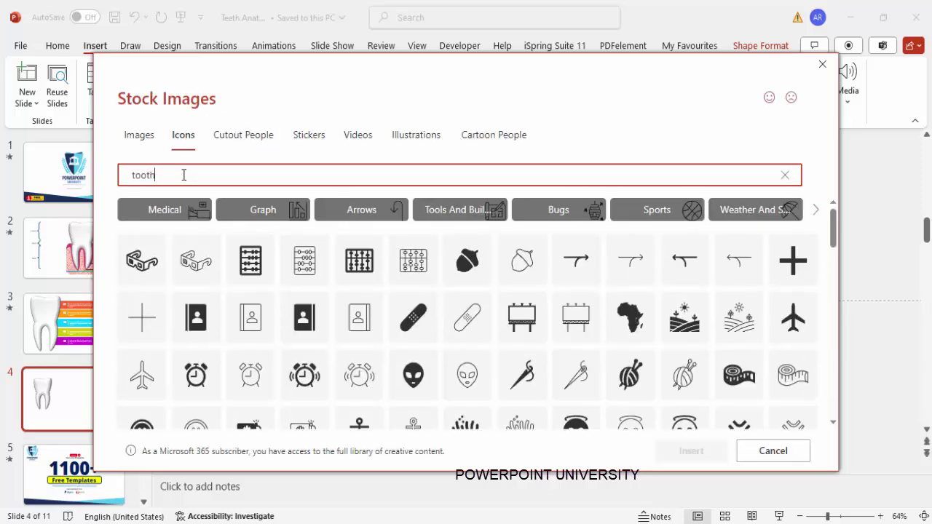
click(188, 227)
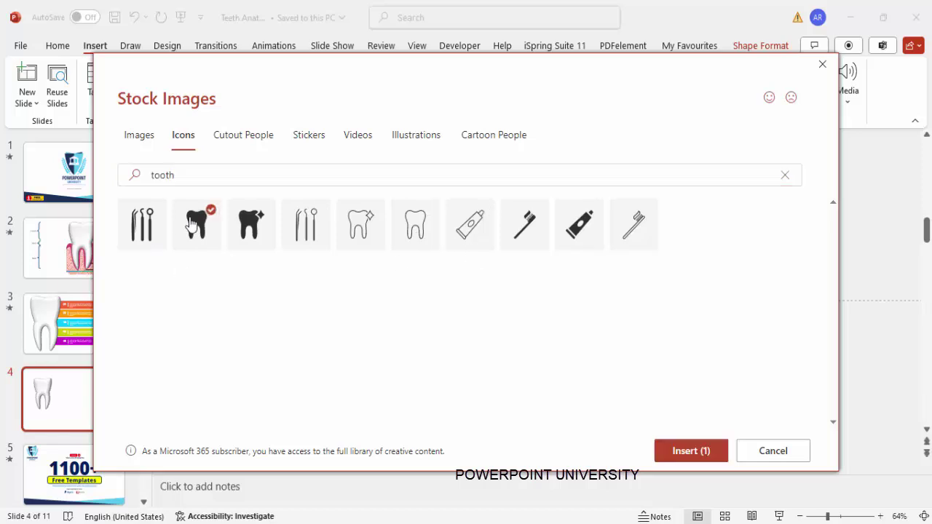
click(691, 451)
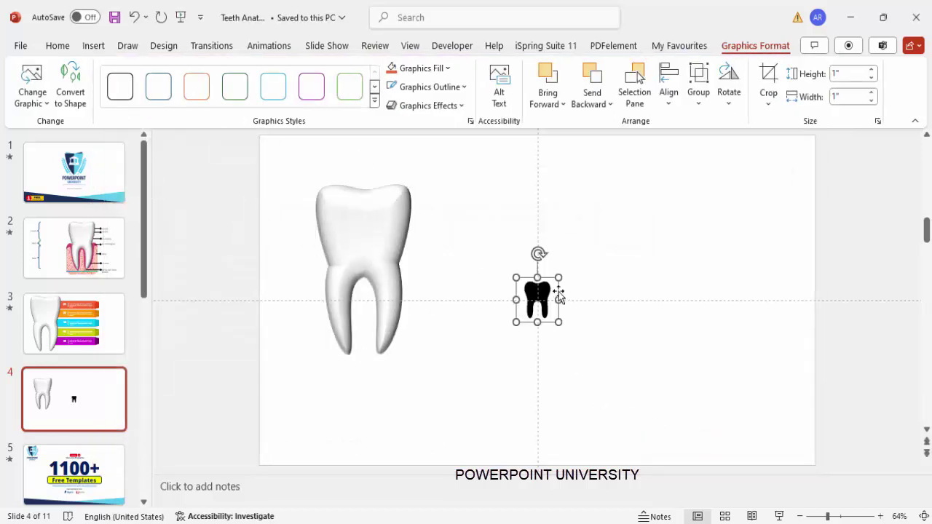
Convert the tooth icon to an editable shape, enlarge it and place it beside the 3D tooth.
click(71, 81)
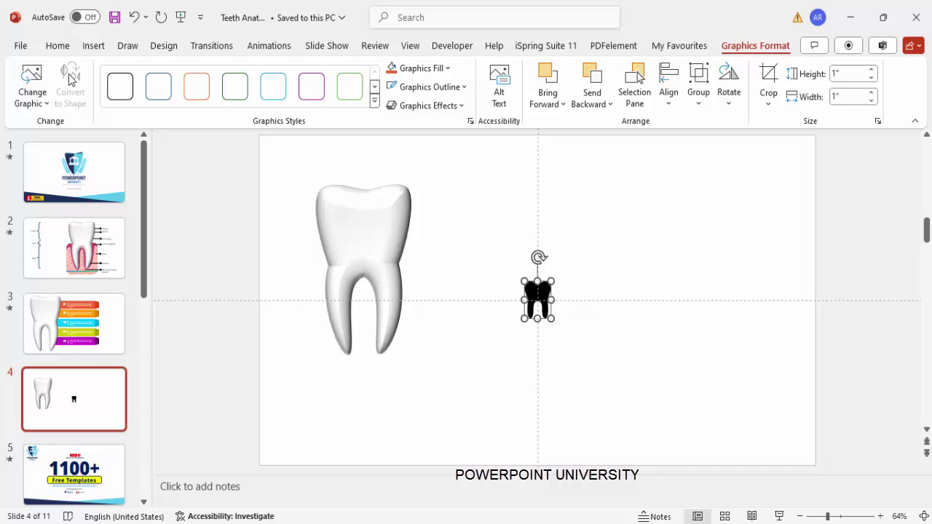
drag(553, 319, 640, 445)
drag(523, 277, 492, 236)
drag(554, 289, 511, 224)
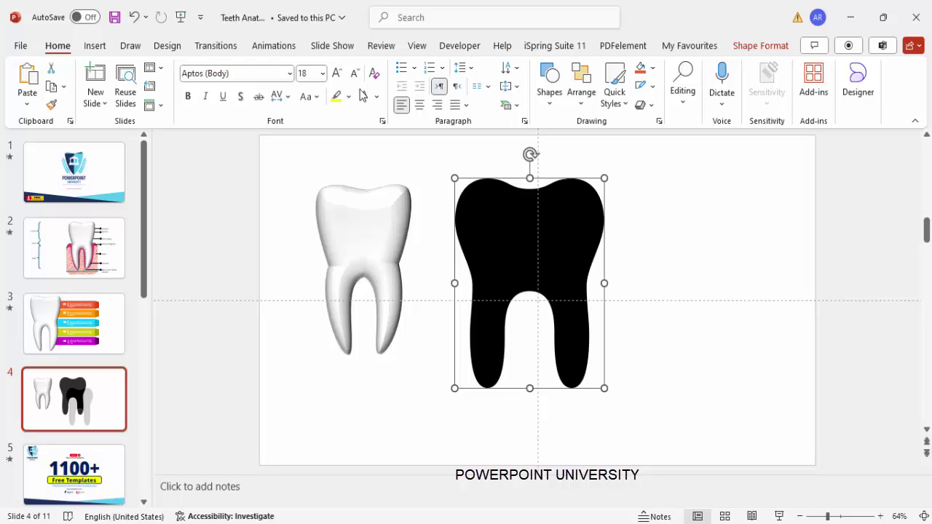
Fill the tooth shape light grey.
click(653, 67)
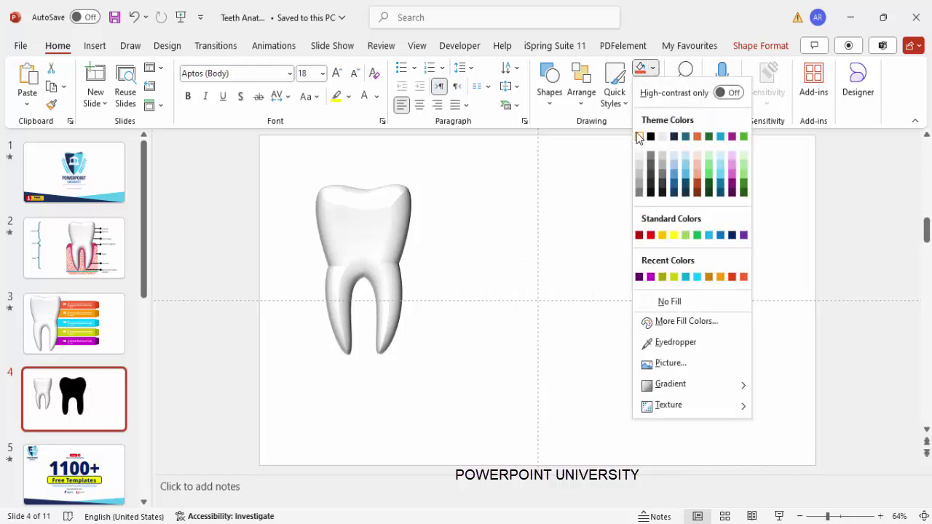
click(640, 136)
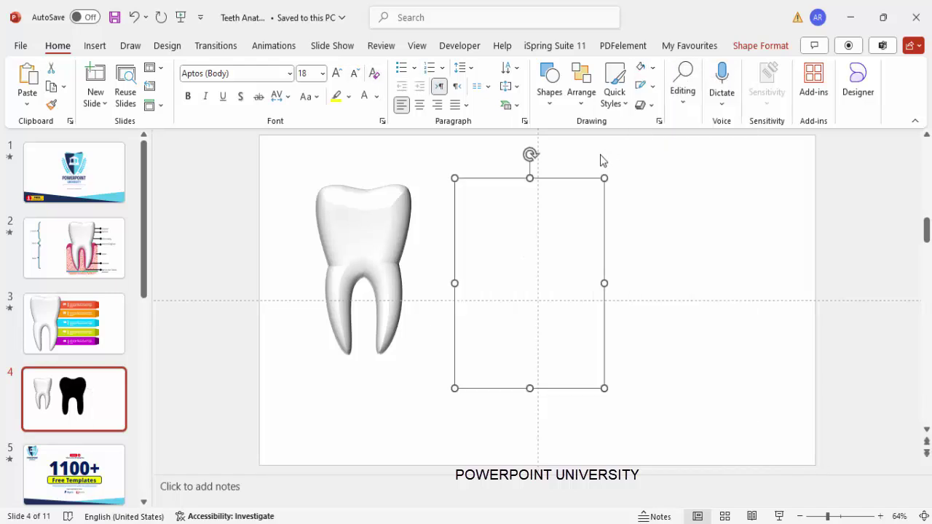
click(652, 67)
click(639, 170)
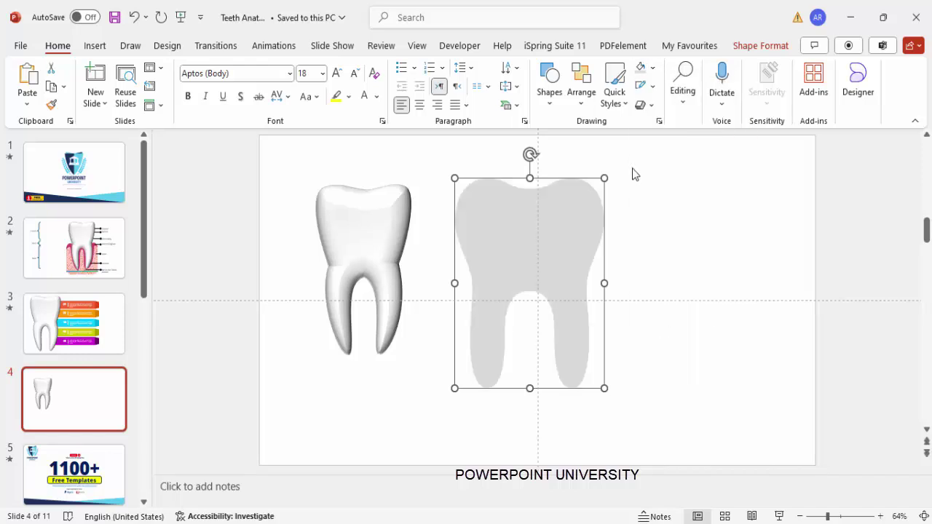
right_click(525, 222)
click(581, 488)
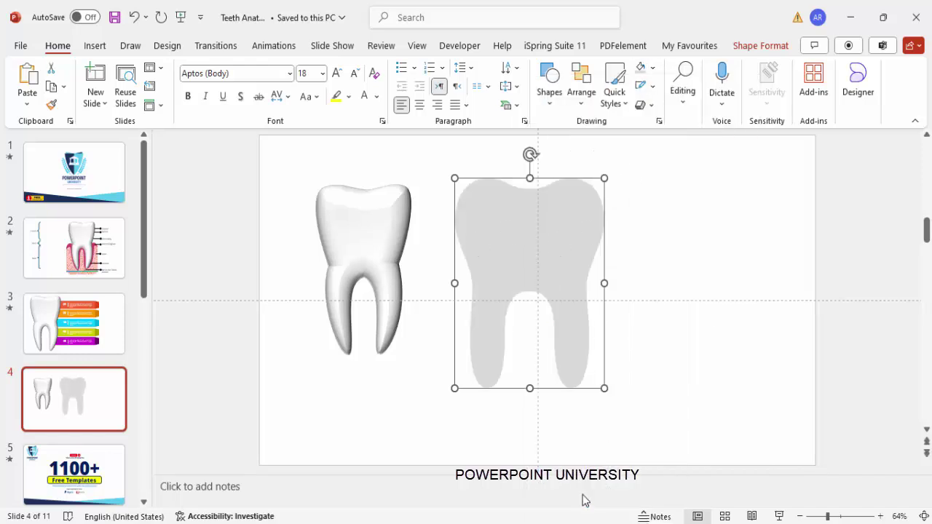
Give the grey tooth the first Top bevel preset, 14.5 pt high and 35.5 pt wide.
click(791, 211)
click(760, 246)
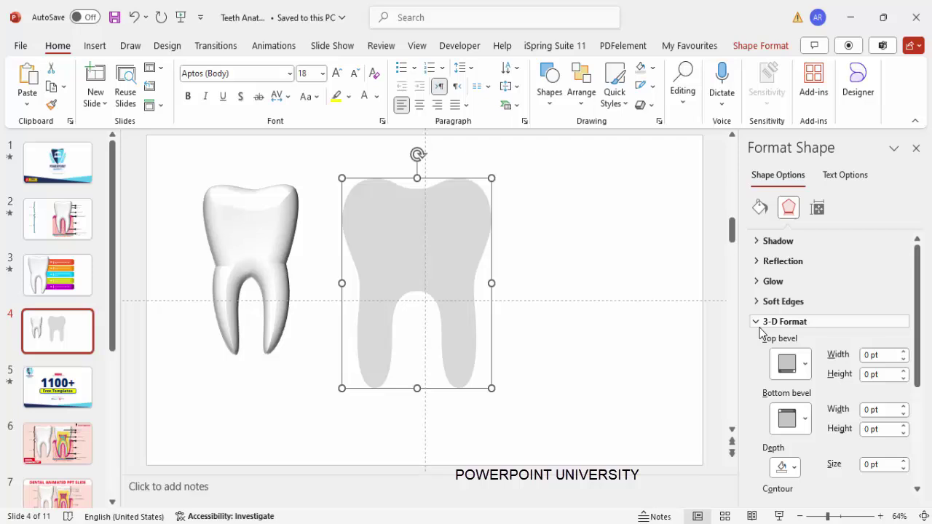
click(806, 366)
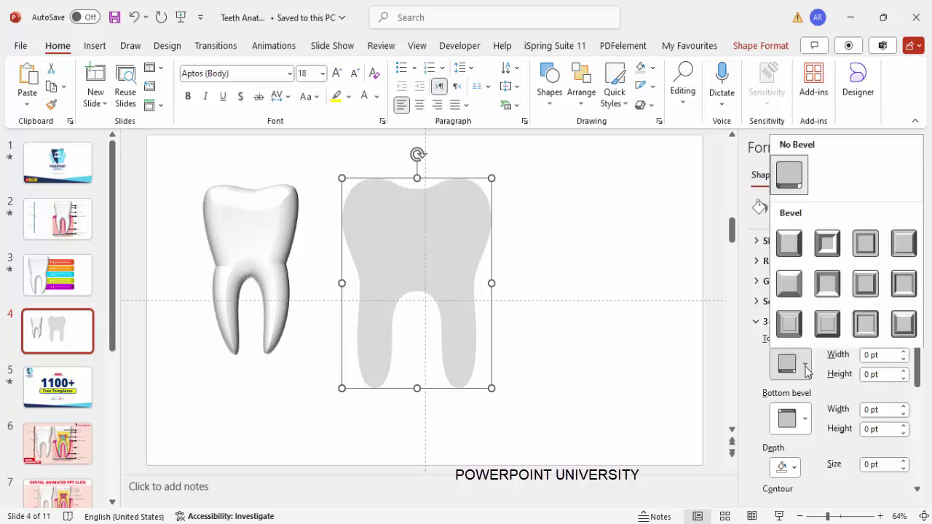
click(794, 246)
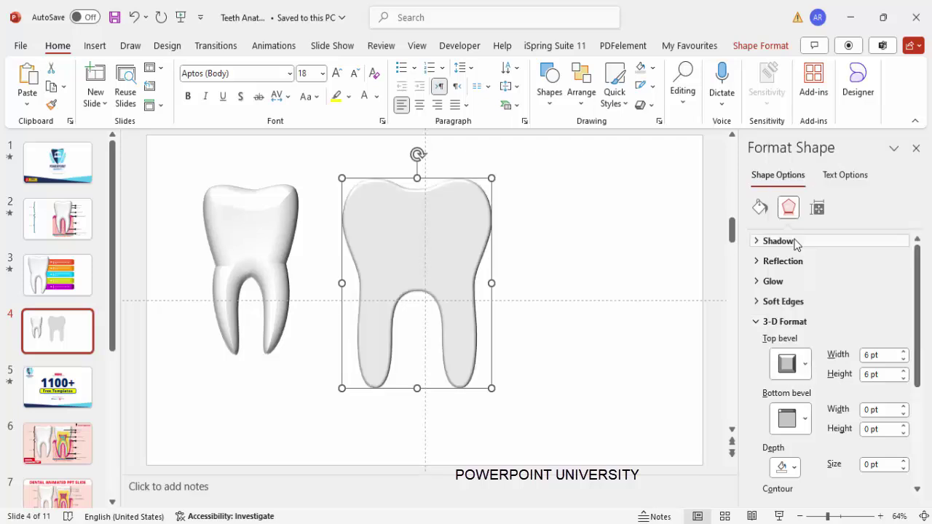
click(903, 372)
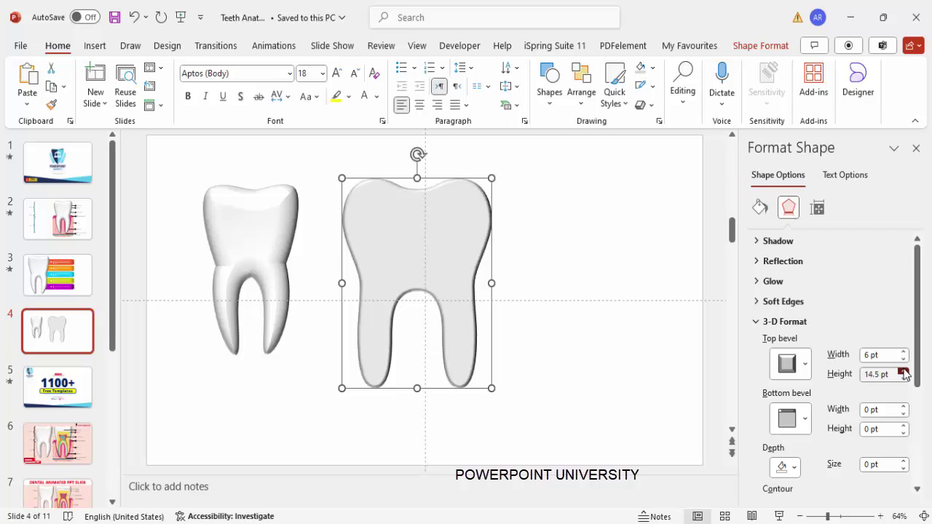
click(903, 352)
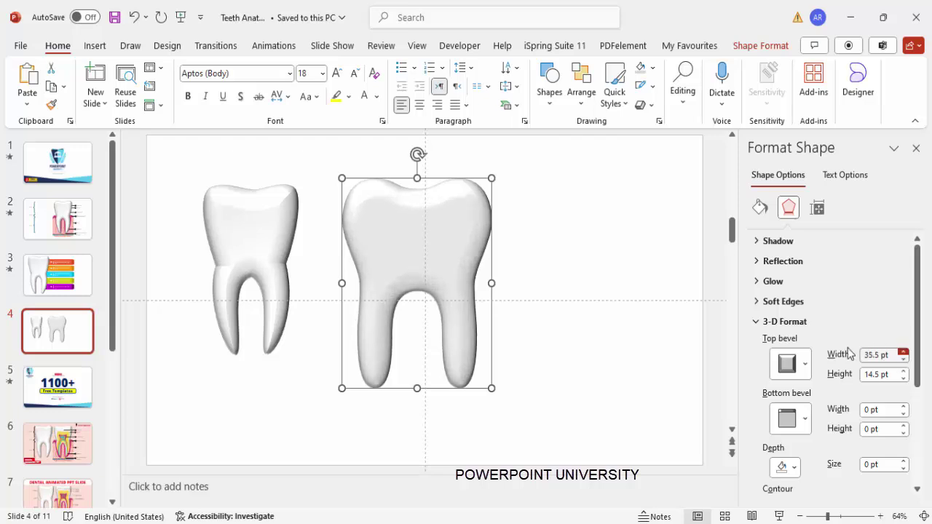
click(587, 258)
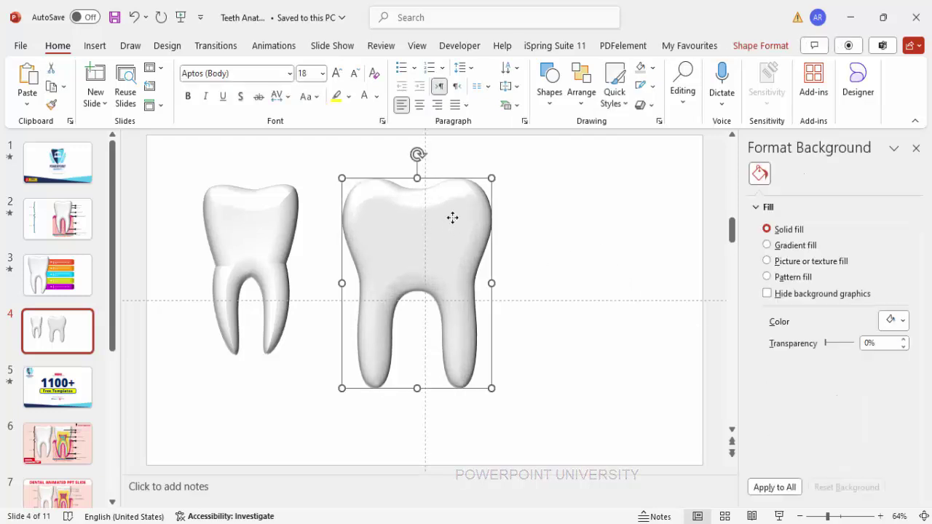
click(434, 233)
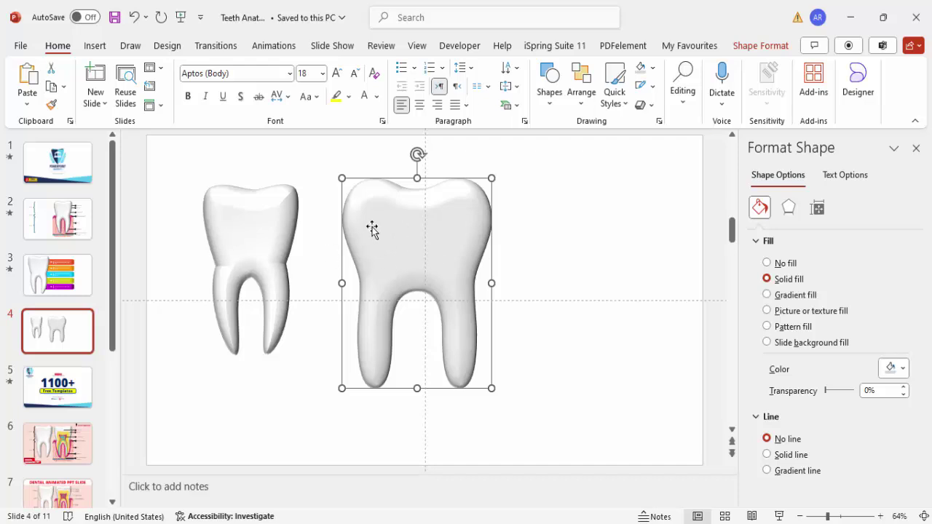
Delete the grey tooth and enlarge the 3D tooth to nearly full slide height on the left.
key(Delete)
click(271, 240)
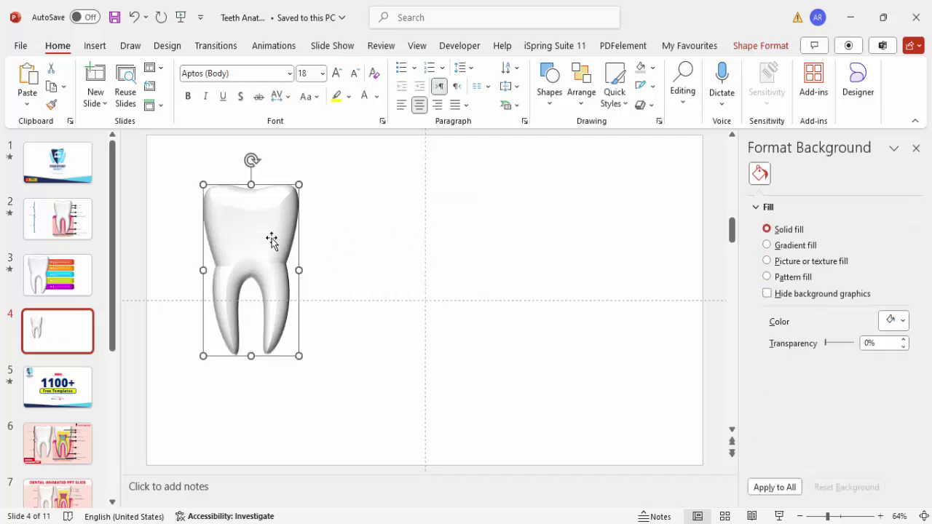
drag(298, 356, 368, 434)
drag(193, 182, 186, 156)
drag(228, 196, 221, 194)
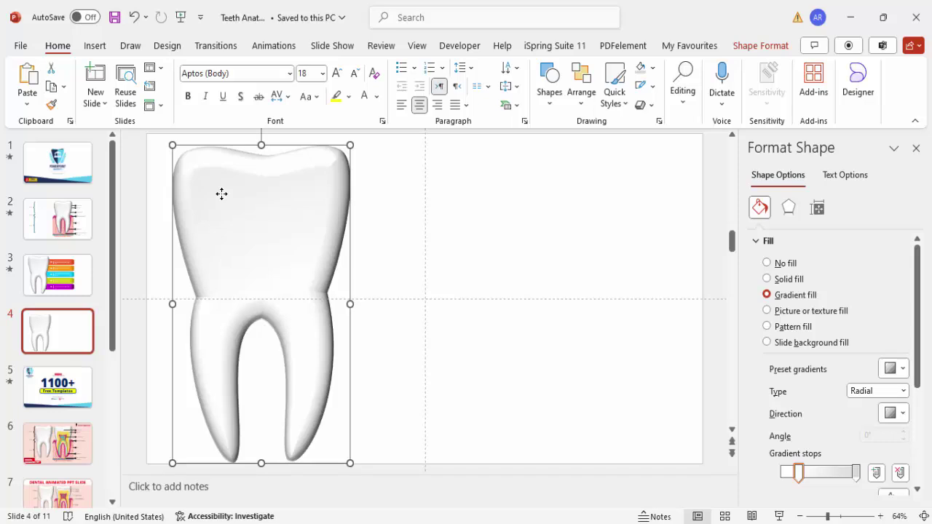
click(380, 206)
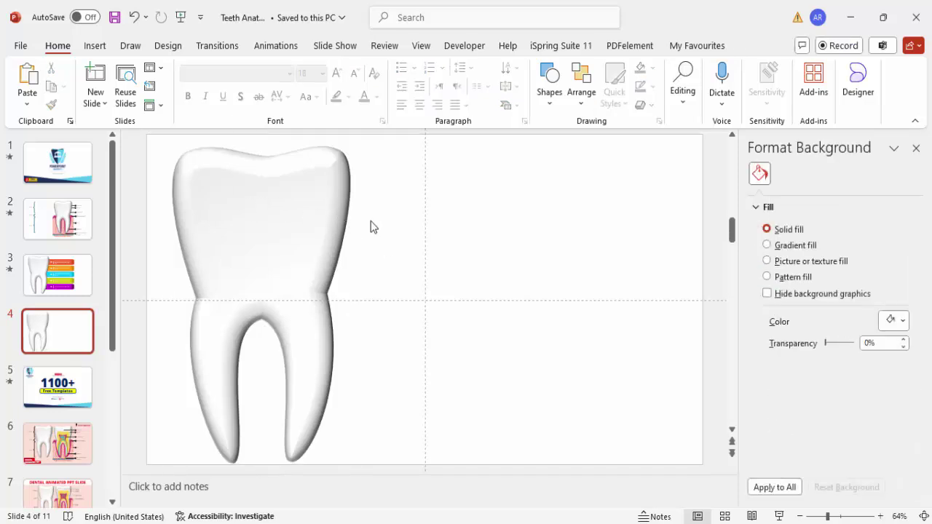
Draw a long rectangle bar across the tooth's upper part, widened left over the tooth.
click(94, 45)
click(308, 98)
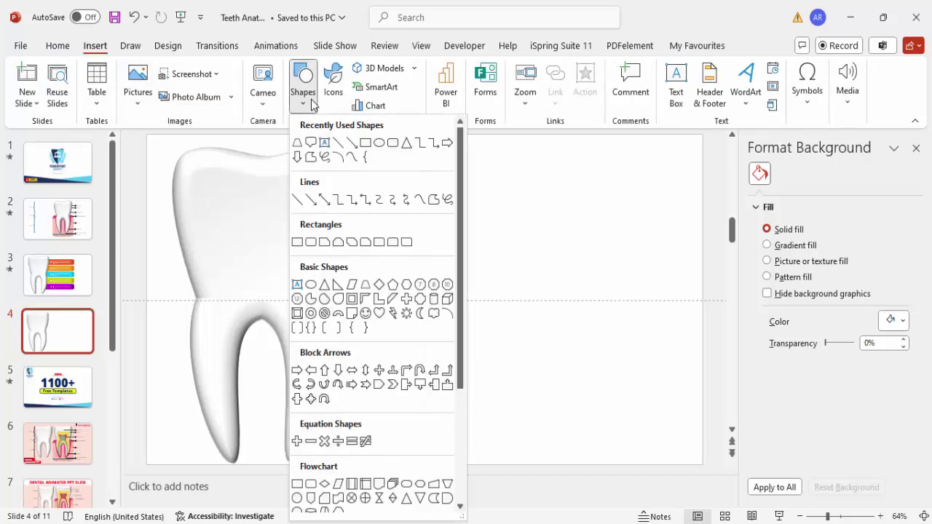
click(296, 243)
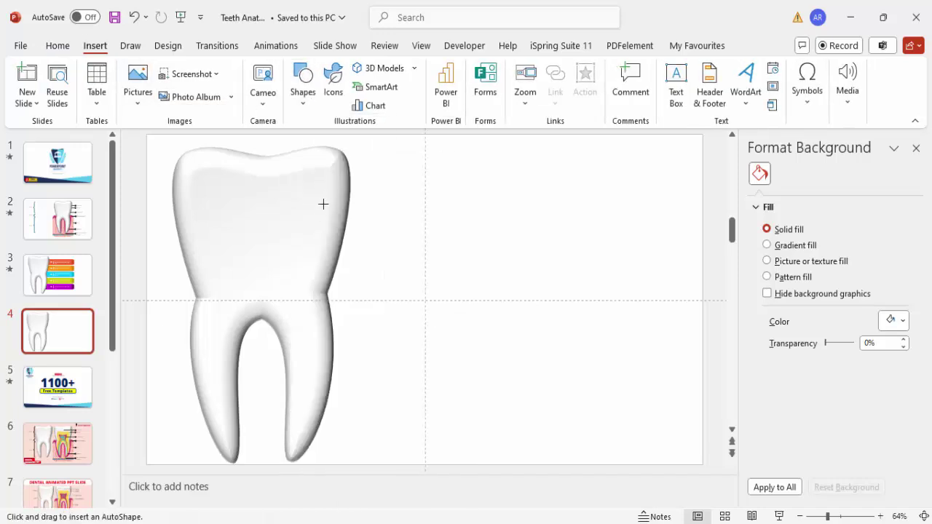
drag(332, 175, 567, 220)
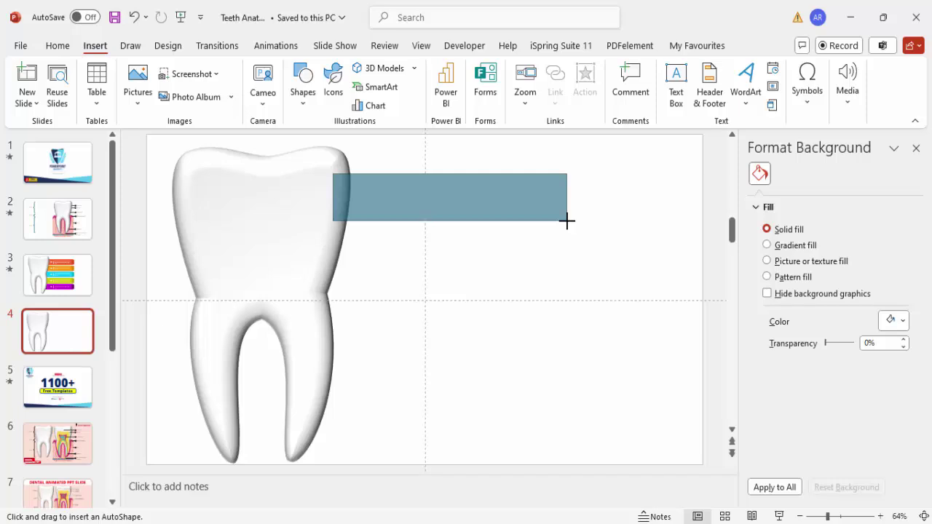
drag(570, 221, 568, 224)
drag(332, 198, 312, 197)
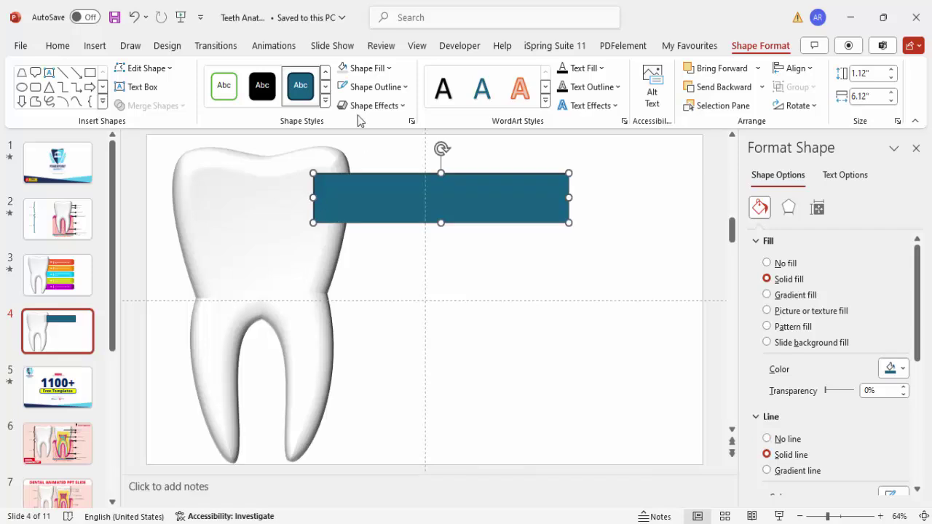
Remove the bar's outline and fill it with the recent red.
click(379, 86)
click(381, 320)
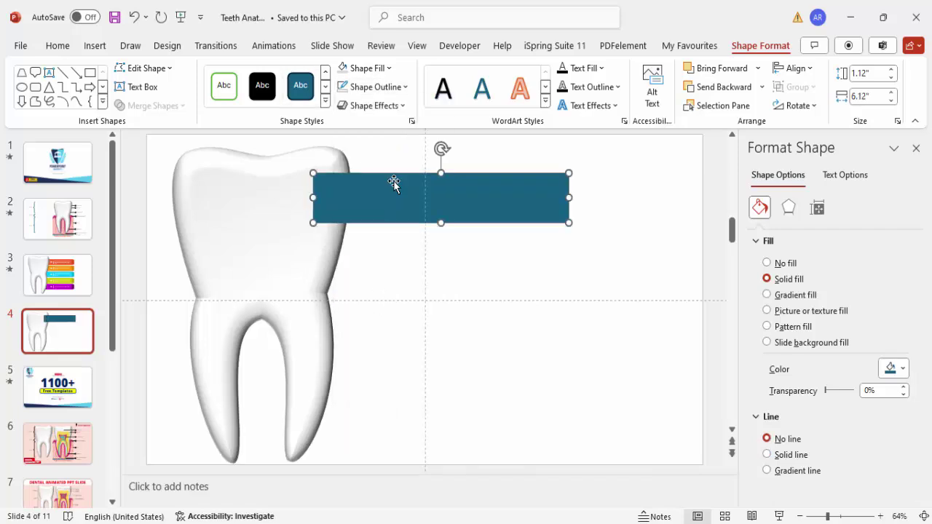
click(377, 68)
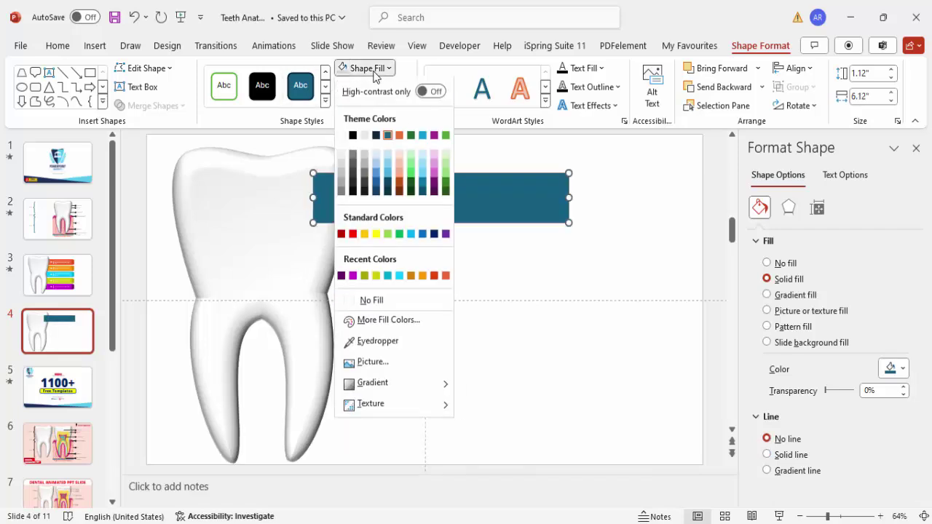
click(445, 278)
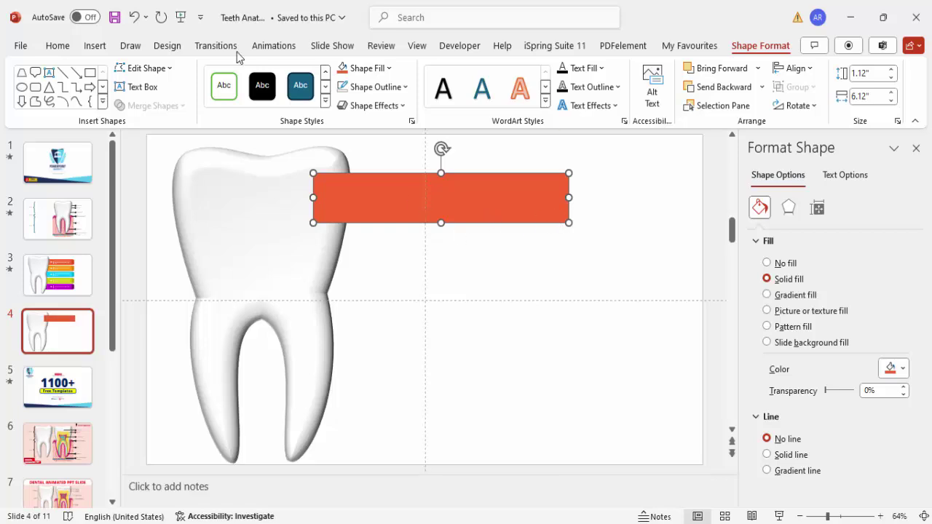
click(94, 46)
click(303, 106)
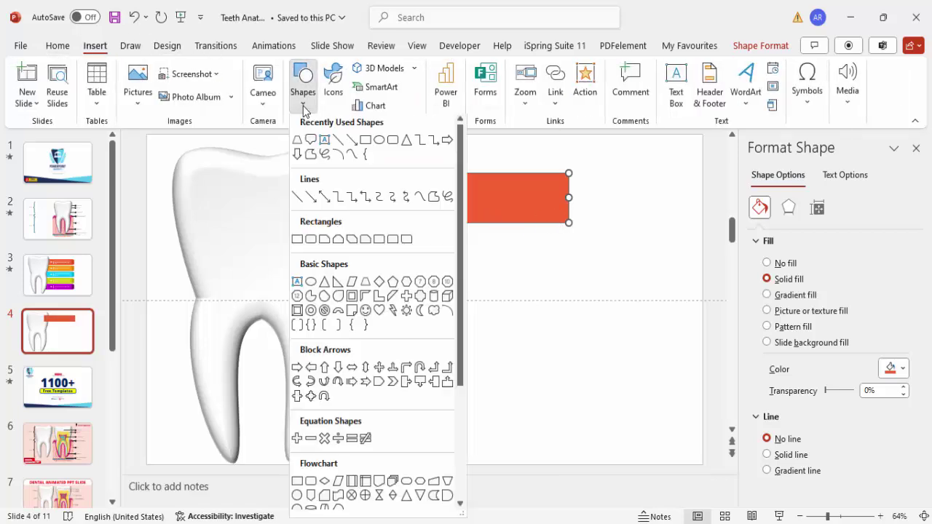
Draw a trapezoid, rotate it 90° and place it against the red bar's right end.
click(364, 284)
mouse_move(585, 167)
mouse_down()
mouse_move(624, 211)
mouse_move(639, 216)
mouse_up()
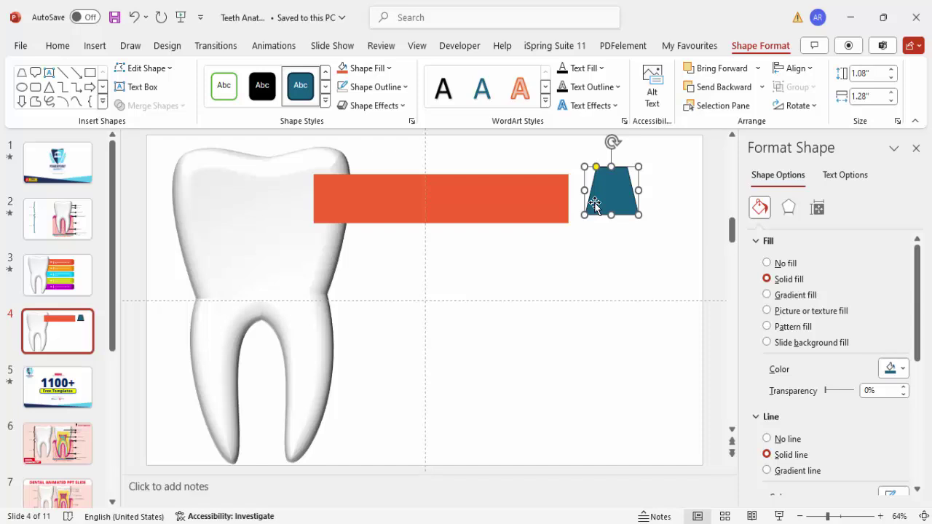
key(alt+Right)
key(alt+Right)
key(alt+Right)
key(alt+Right)
key(alt+Right)
key(alt+Right)
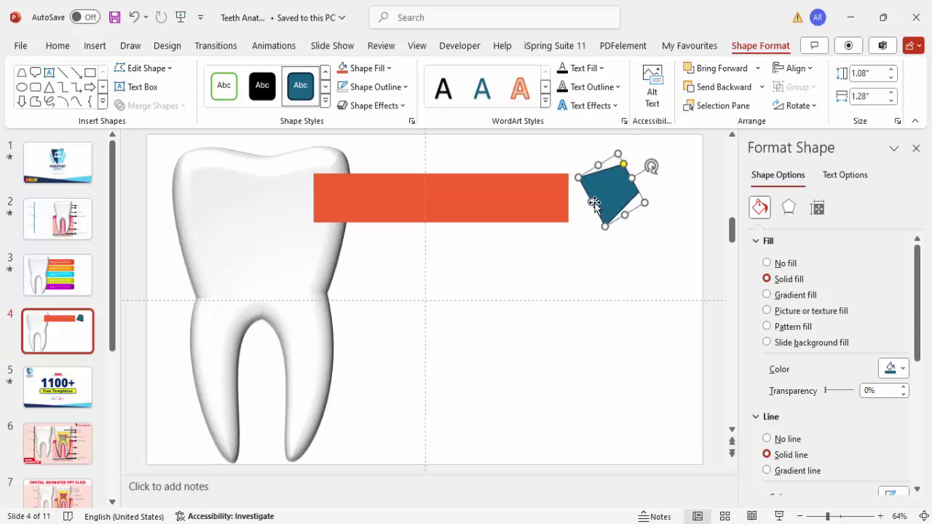
mouse_move(591, 189)
mouse_down()
mouse_move(591, 224)
mouse_move(595, 195)
mouse_up()
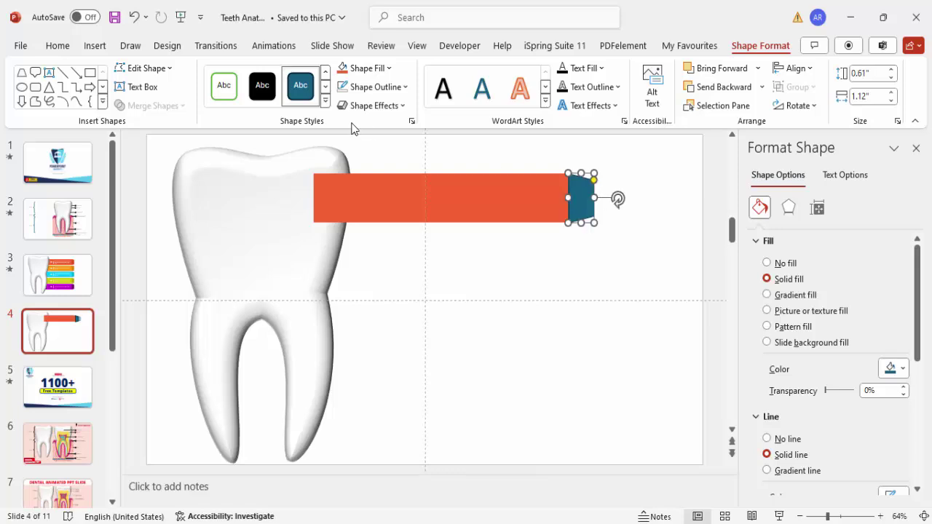
Give the end cap no outline and a darker red fill, then select it with the bar.
click(379, 87)
click(398, 319)
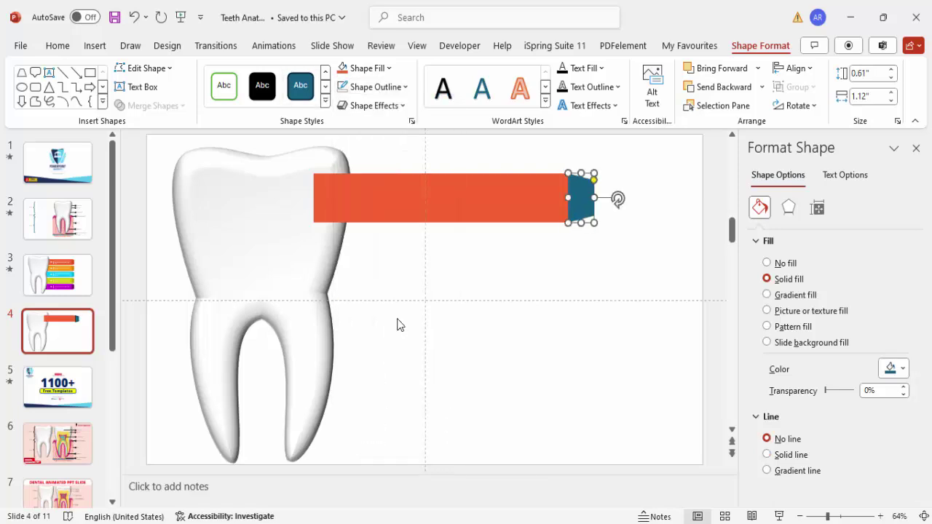
click(368, 68)
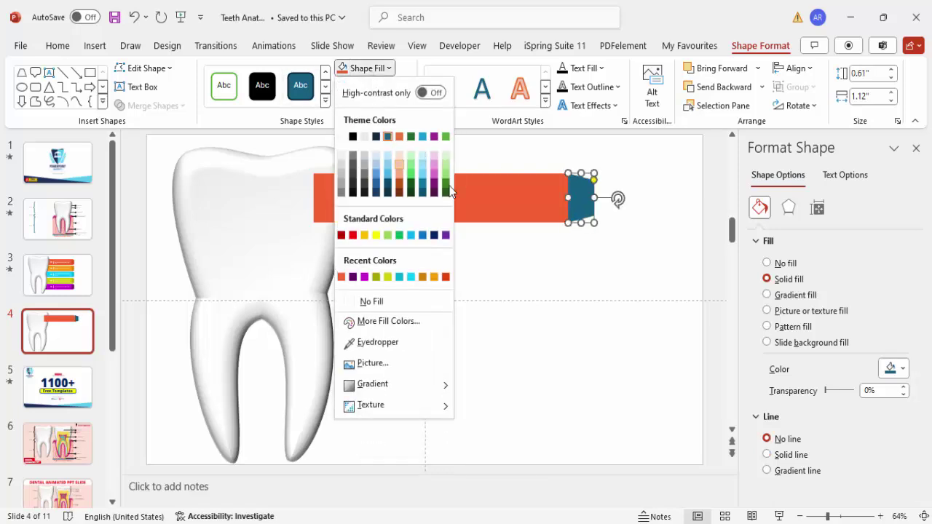
click(446, 276)
click(590, 230)
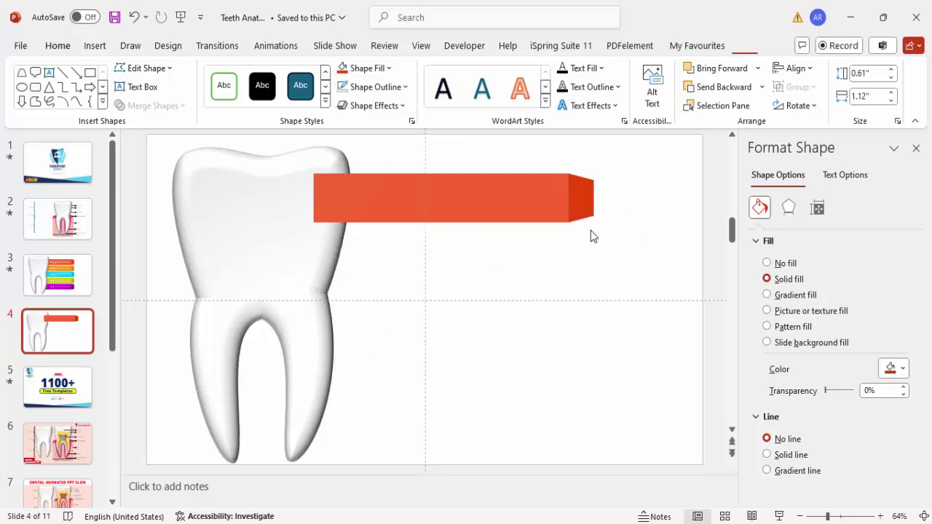
click(490, 204)
click(576, 199)
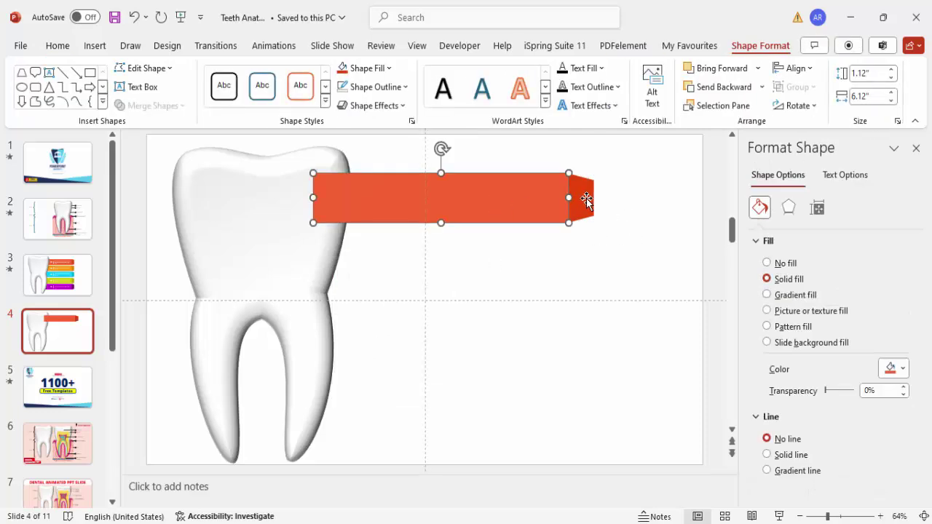
click(551, 264)
click(415, 202)
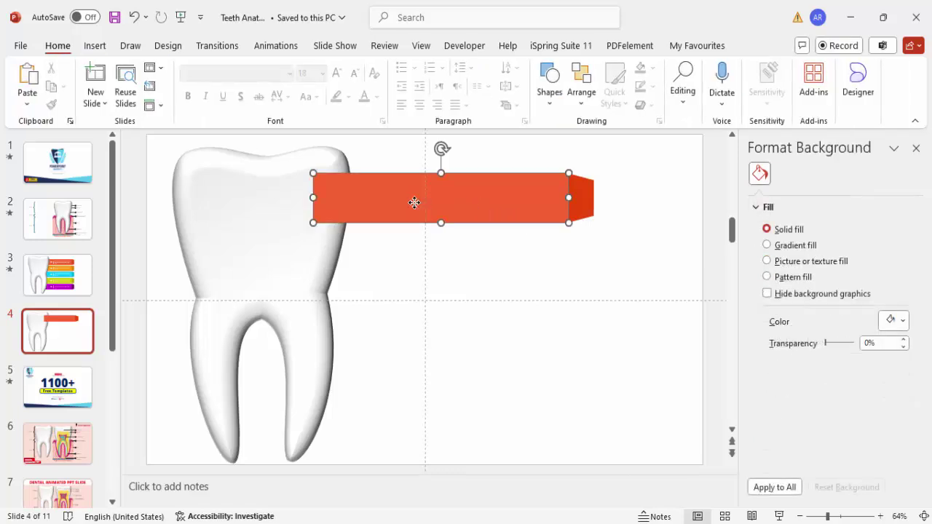
shift+click(586, 203)
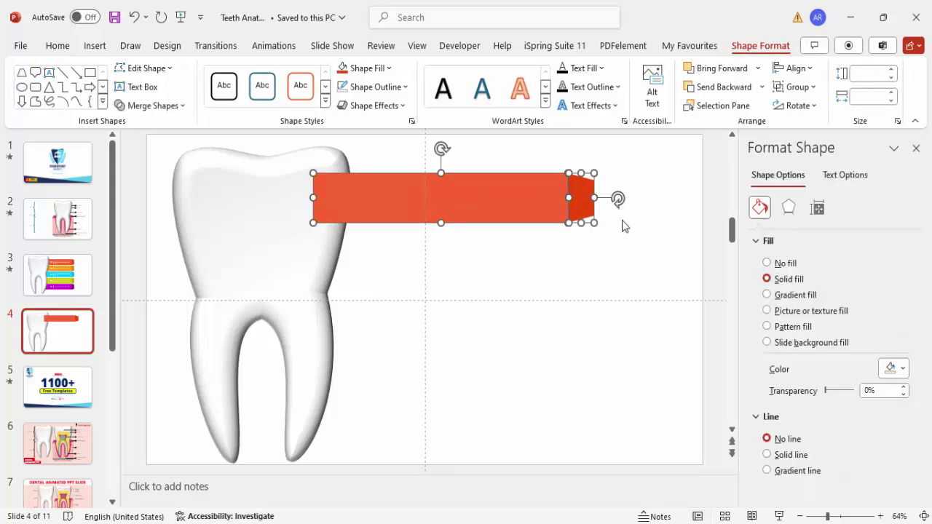
Ctrl-drag copies of the capped bar downward and delete the misplaced copy.
drag(530, 206, 538, 265)
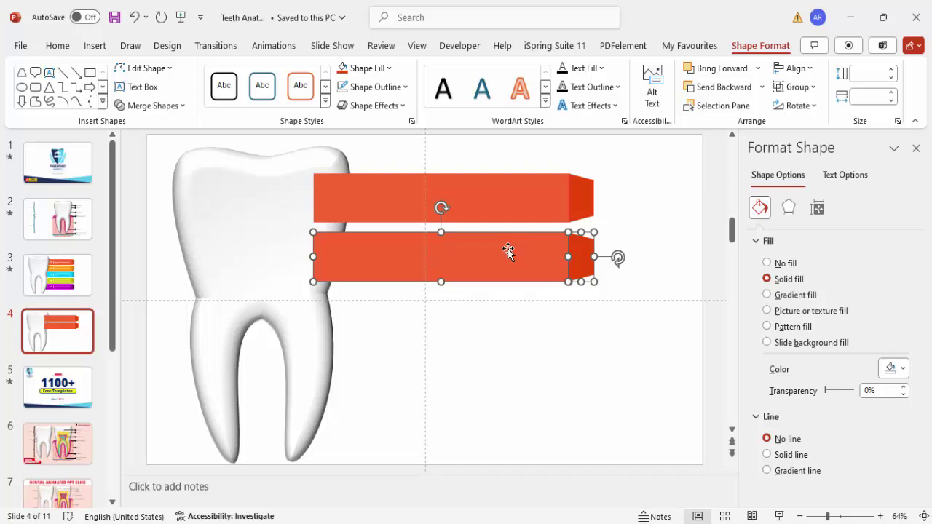
drag(505, 262, 522, 354)
key(Delete)
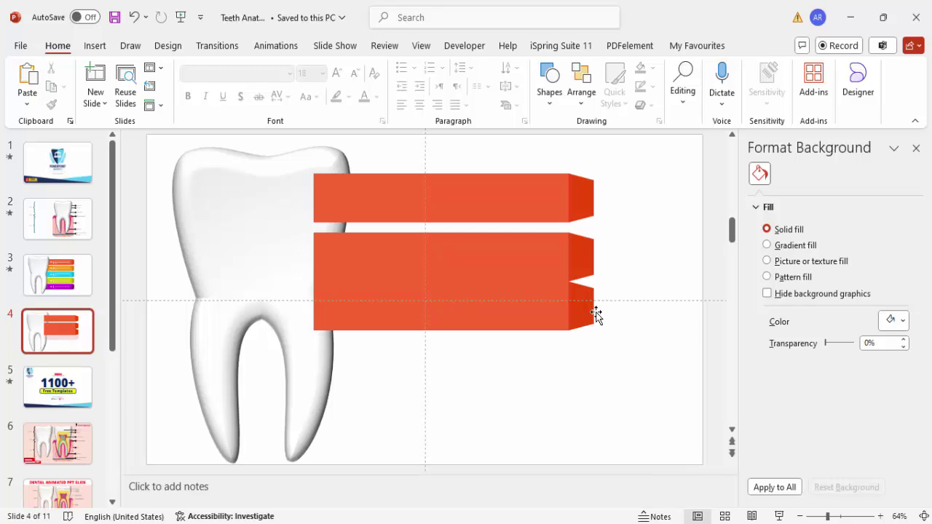
click(586, 312)
shift+click(503, 311)
key(Delete)
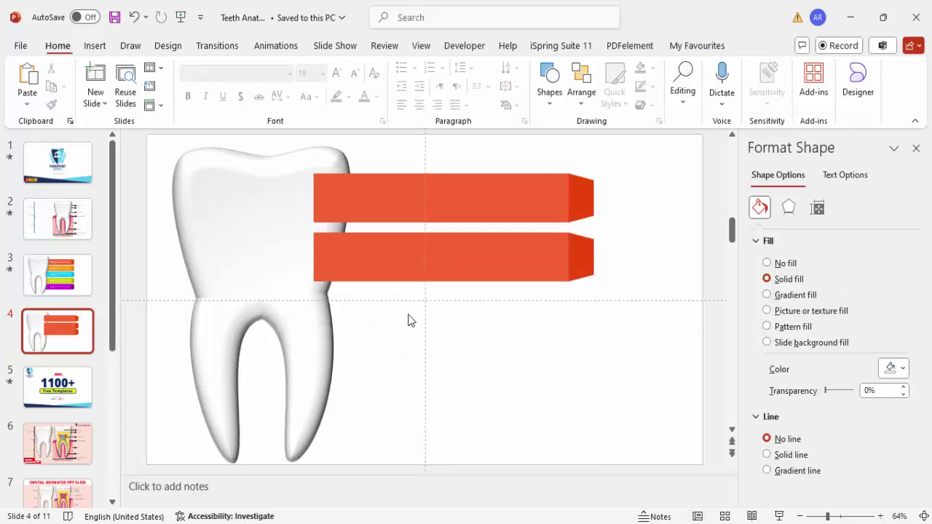
Duplicate the lower bar into the next row so four bars are stacked.
click(579, 262)
shift+click(524, 254)
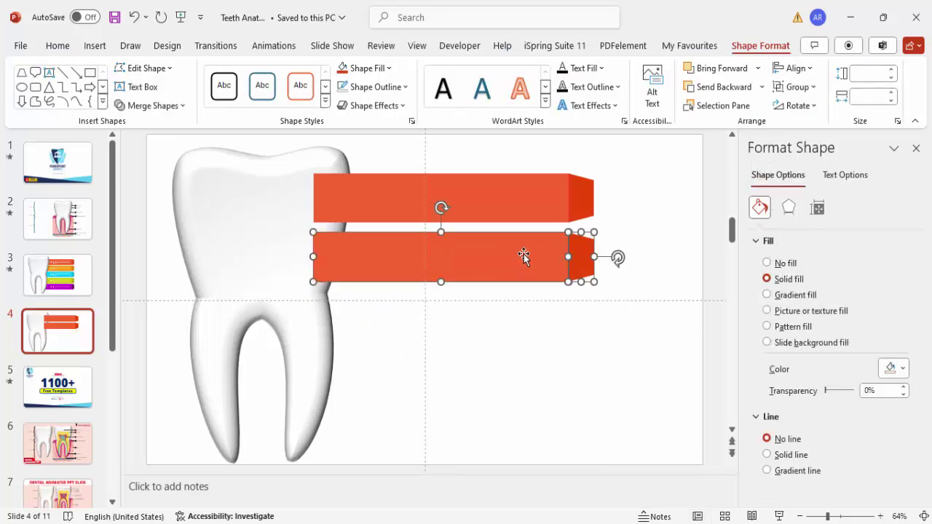
drag(525, 254, 493, 380)
click(656, 437)
drag(656, 442, 315, 383)
click(482, 372)
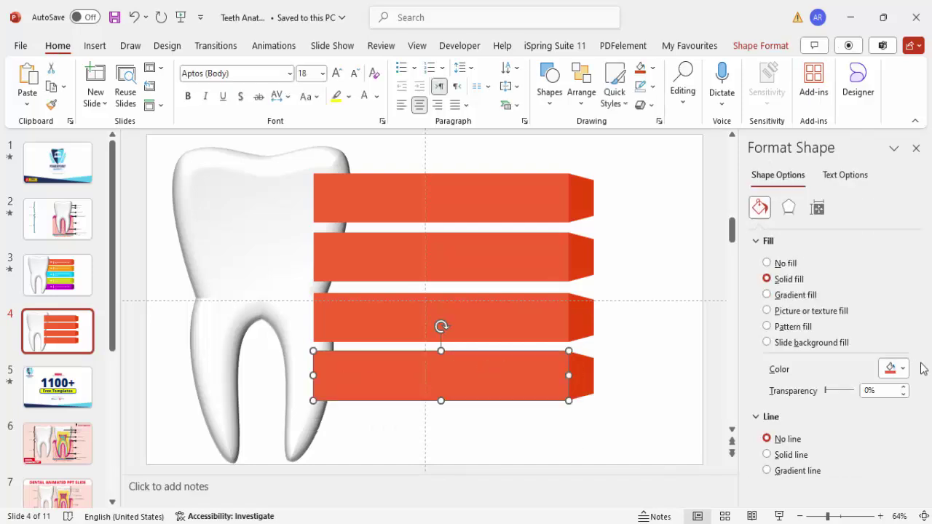
Fill the bottom bar yellow-green and its end cap olive green.
click(902, 369)
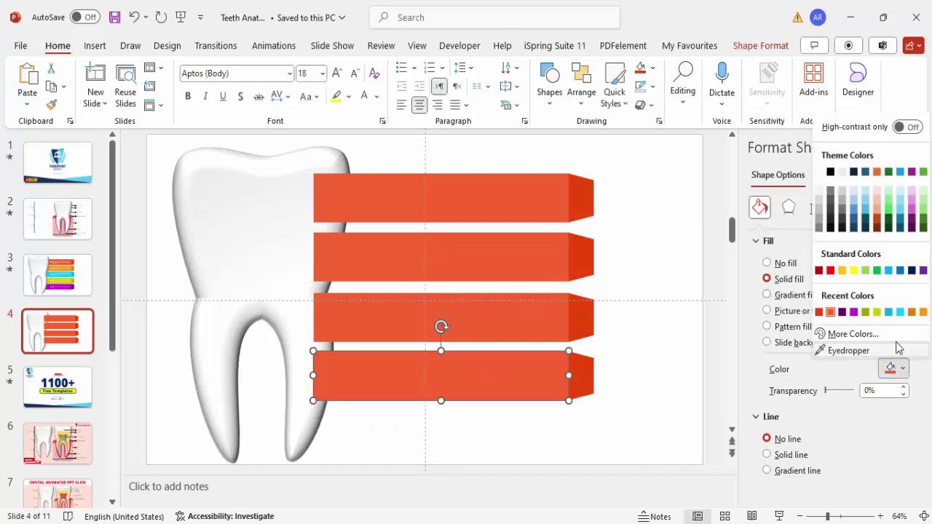
click(877, 312)
click(579, 377)
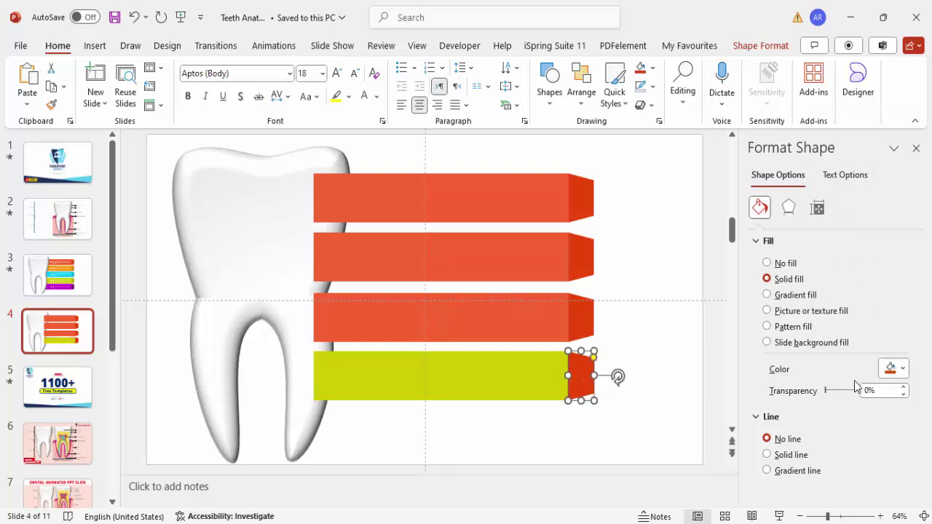
click(901, 369)
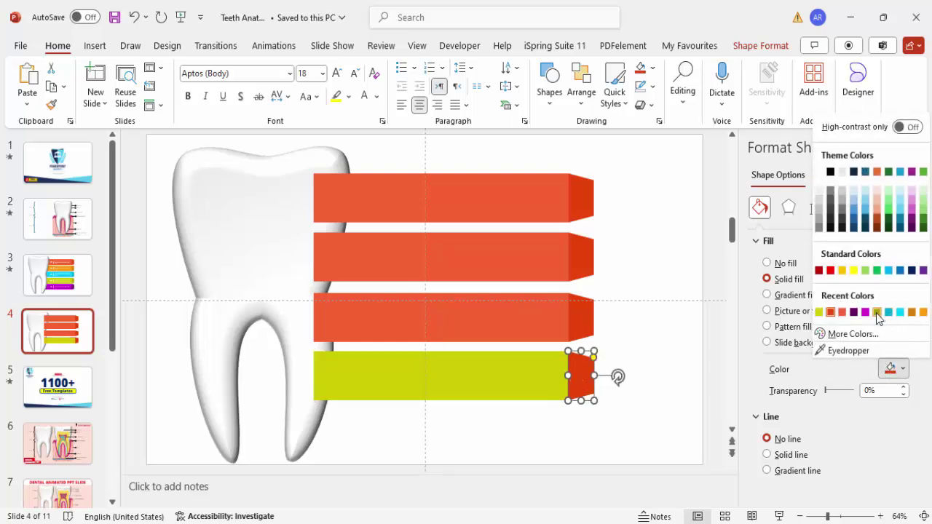
click(877, 312)
Fill the third bar cyan and give its end cap a matching darker shade.
click(536, 323)
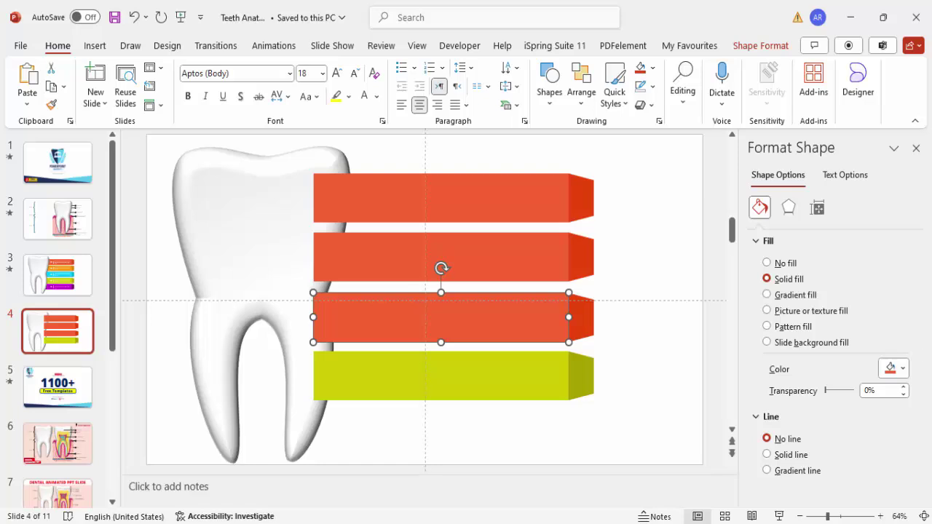
click(893, 368)
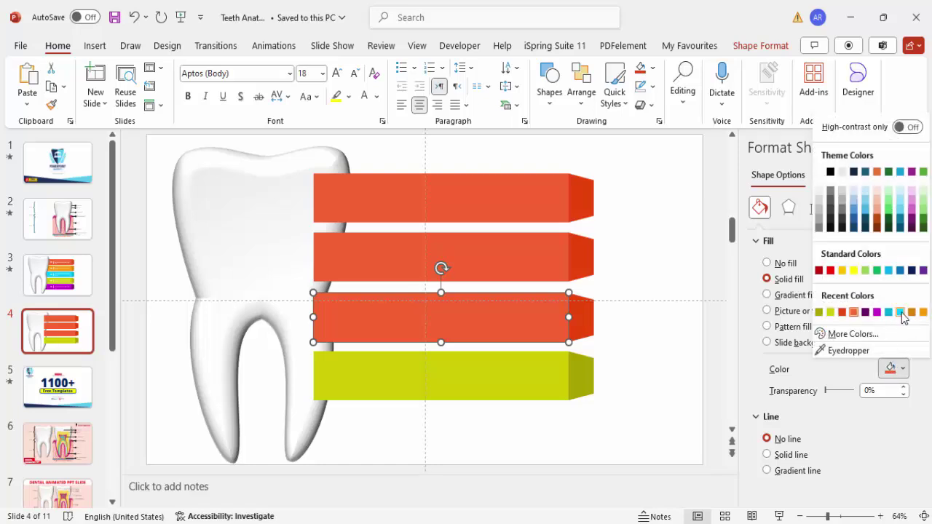
click(900, 311)
click(585, 320)
click(904, 368)
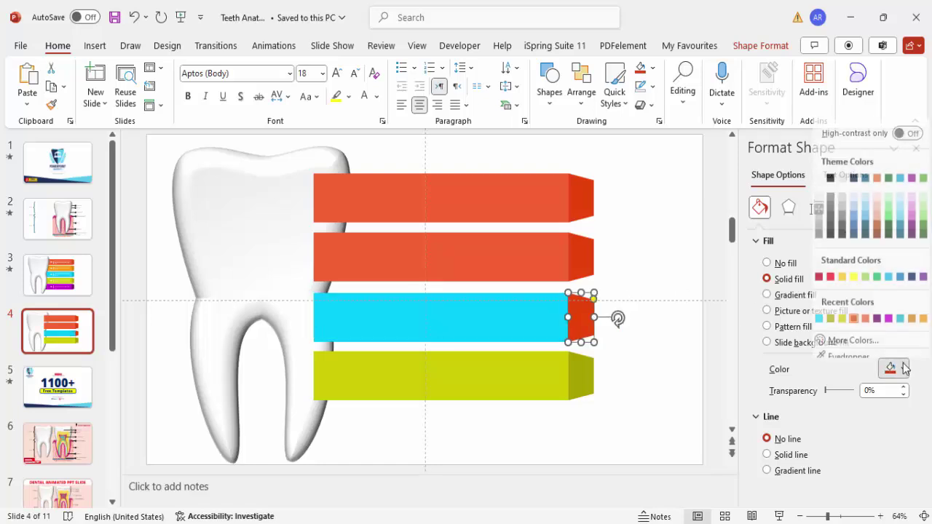
click(898, 317)
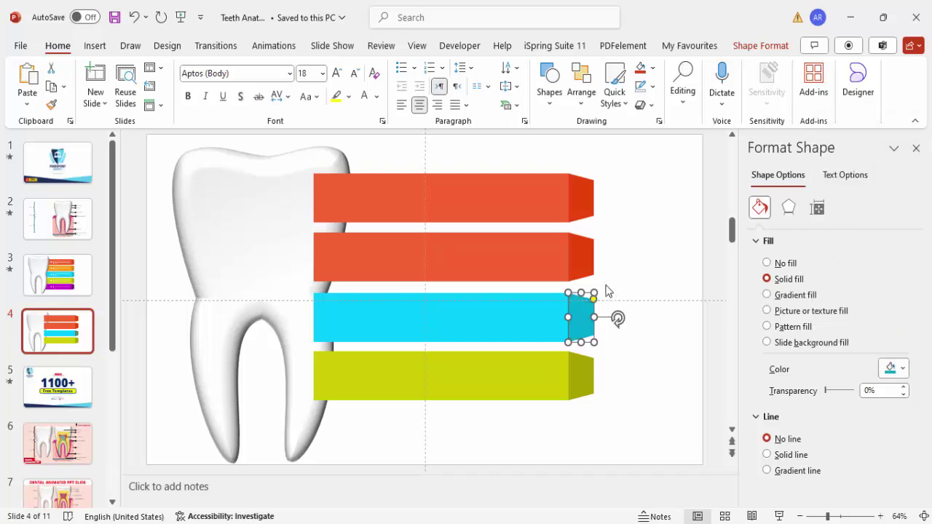
Fill the second bar orange and its end cap a darker orange.
click(530, 267)
click(907, 370)
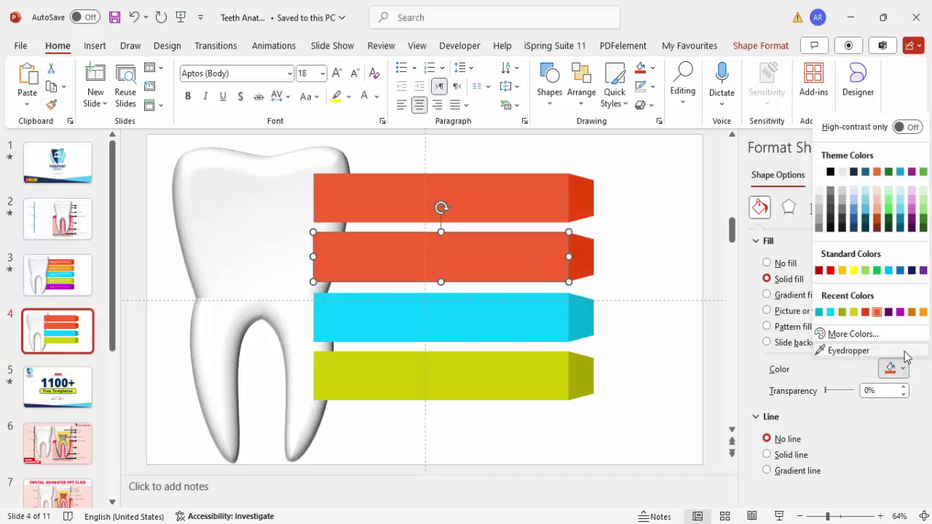
click(923, 312)
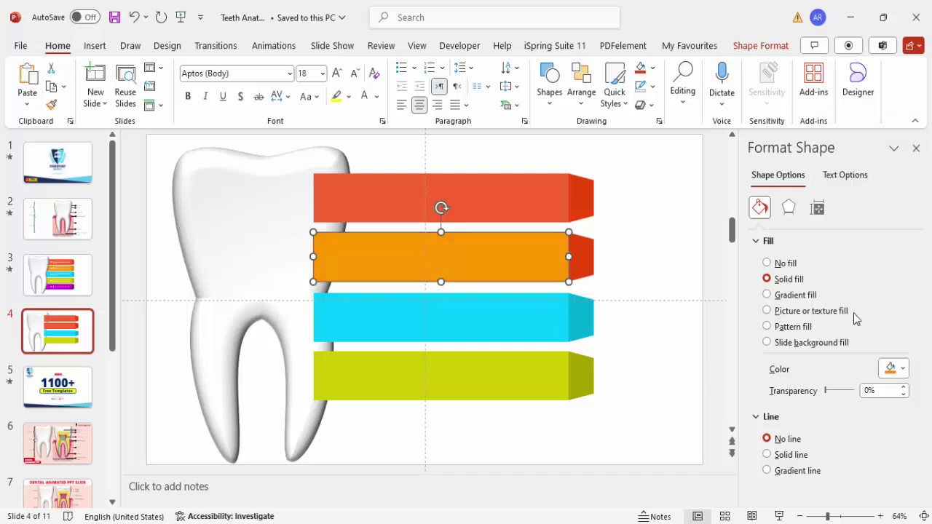
click(581, 251)
click(896, 371)
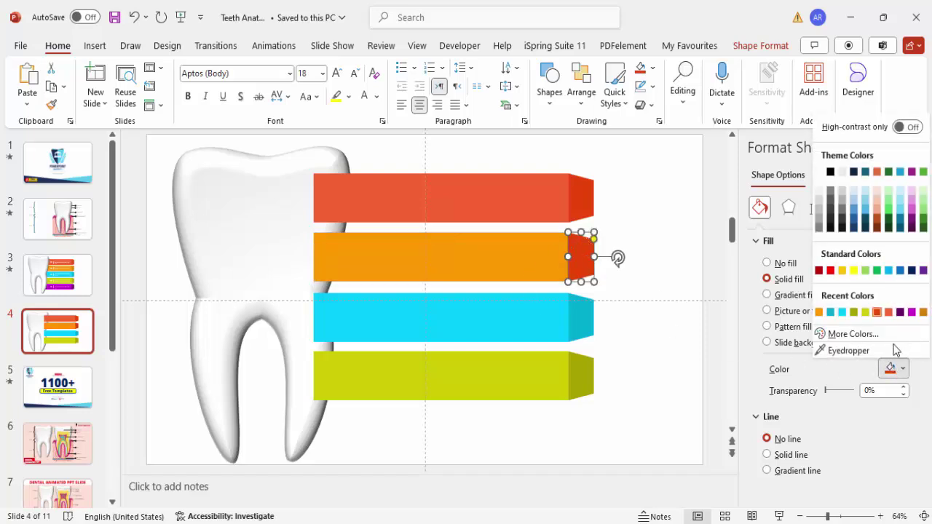
click(923, 312)
click(665, 266)
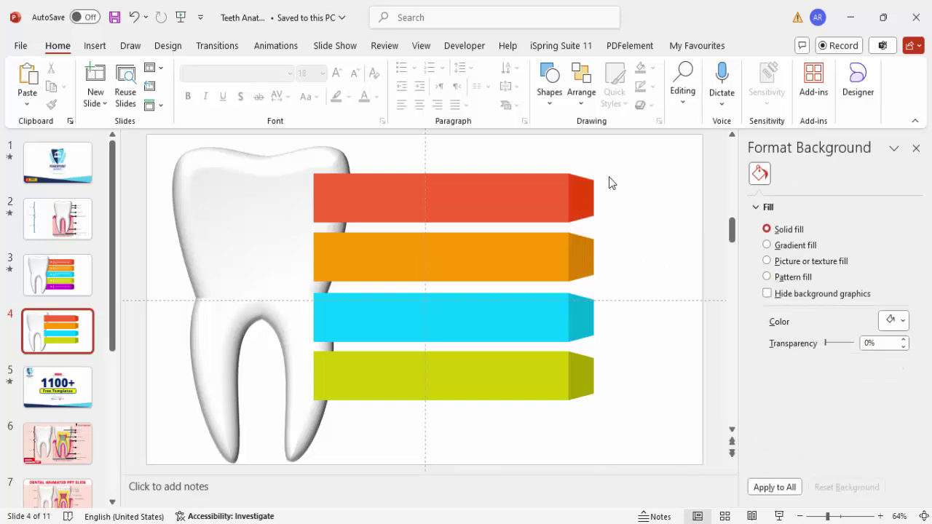
click(582, 188)
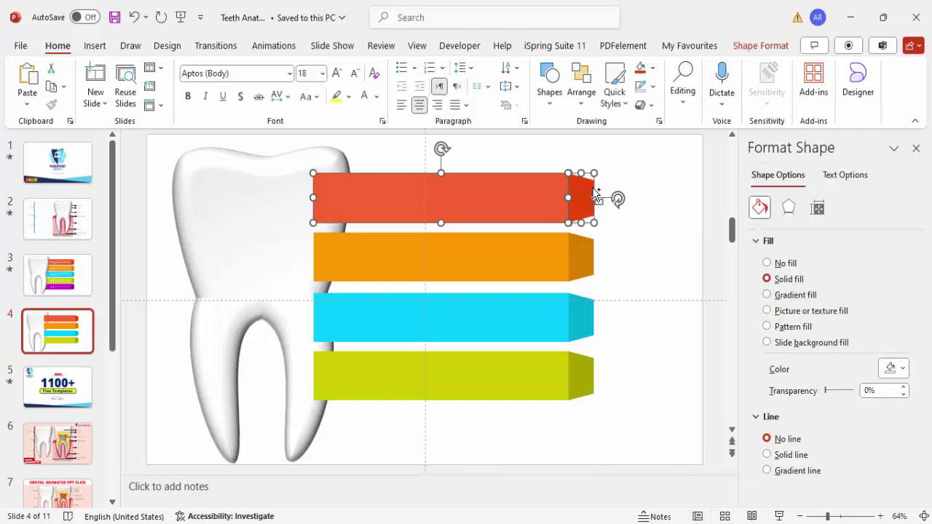
Group each of the four bars with its end cap using Ctrl+G.
key(ctrl+g)
click(587, 253)
shift+click(502, 262)
key(ctrl+g)
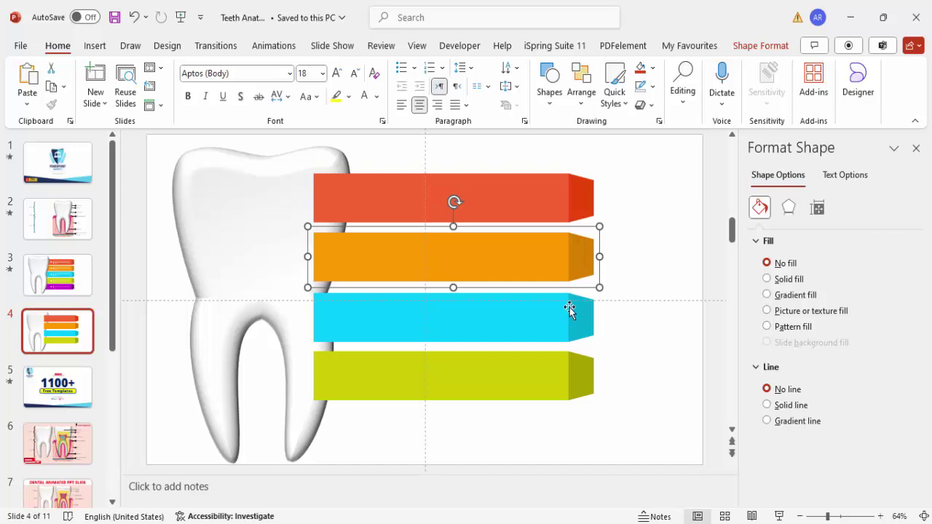
click(569, 309)
shift+click(495, 318)
key(ctrl+g)
click(559, 389)
click(624, 425)
drag(654, 420, 276, 335)
key(ctrl+g)
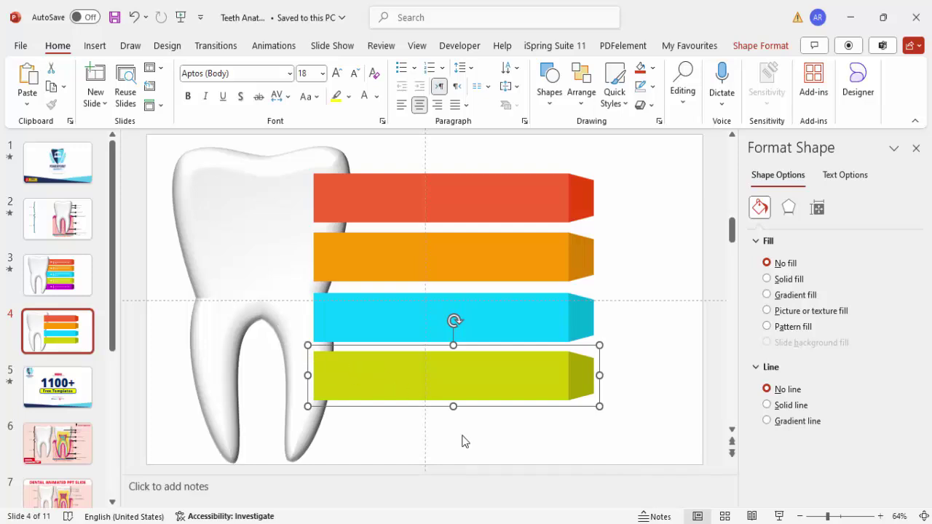
click(539, 156)
Send all four bar groups to the back behind the tooth and nudge them slightly lower.
click(328, 192)
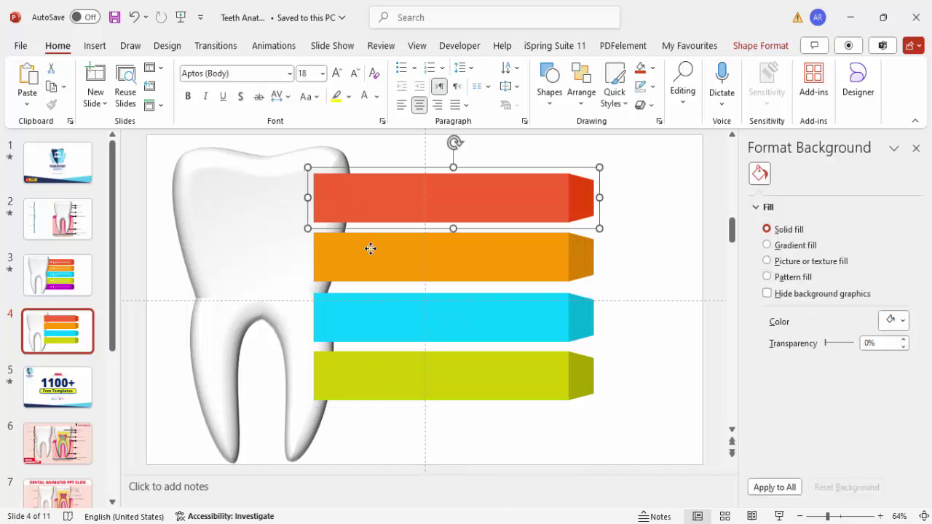
shift+click(371, 249)
shift+click(393, 324)
shift+click(418, 364)
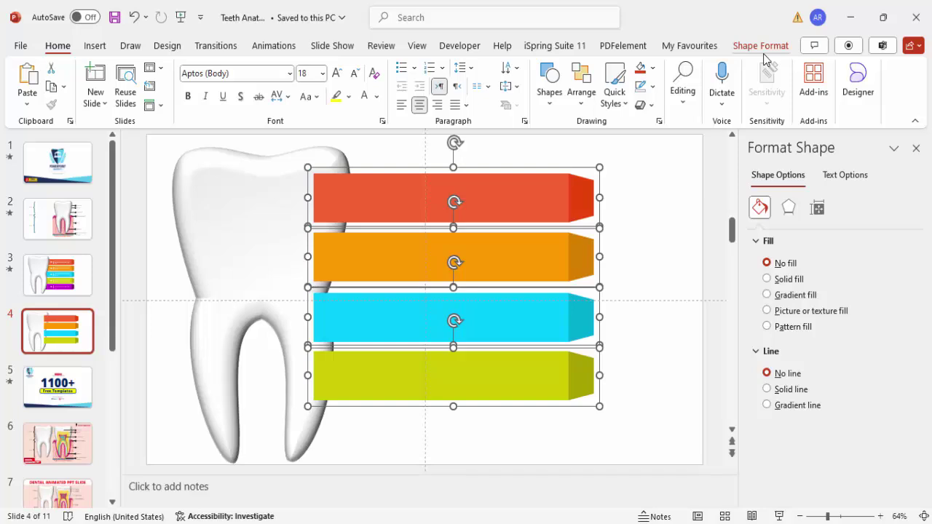
click(761, 46)
click(762, 87)
click(726, 124)
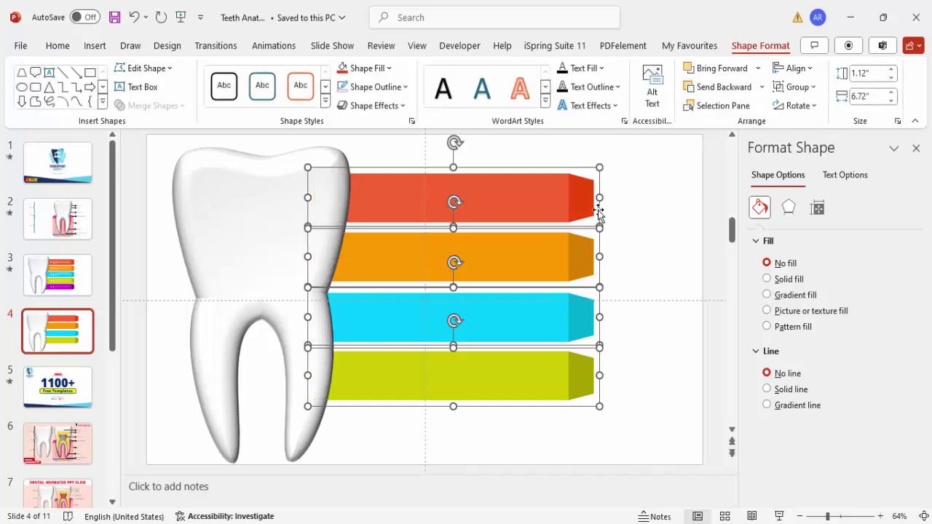
drag(561, 214, 561, 222)
click(641, 223)
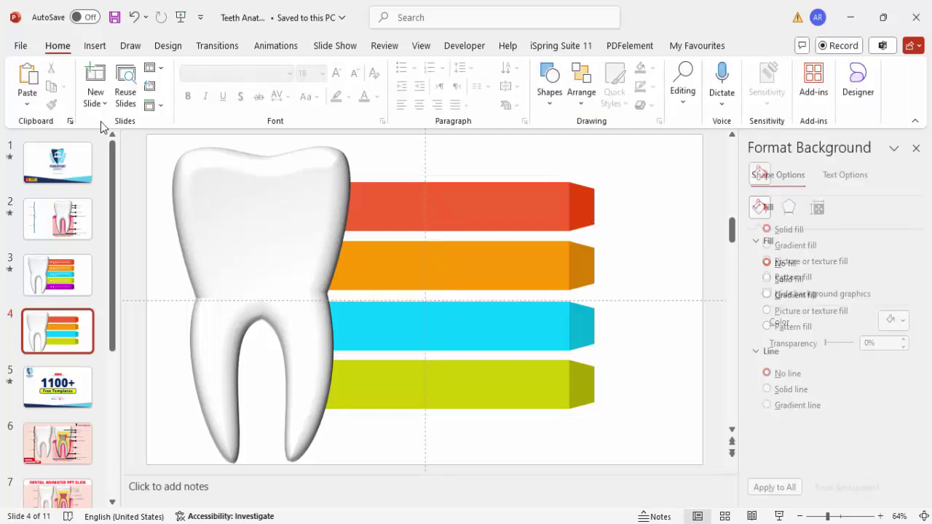
Add a small text box reading '01' on the red bar.
click(96, 46)
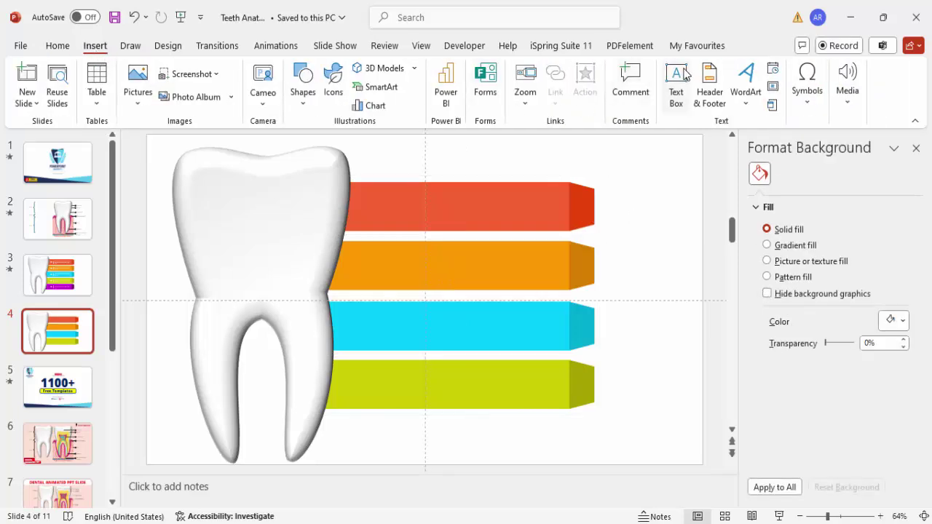
click(677, 80)
drag(355, 200, 401, 202)
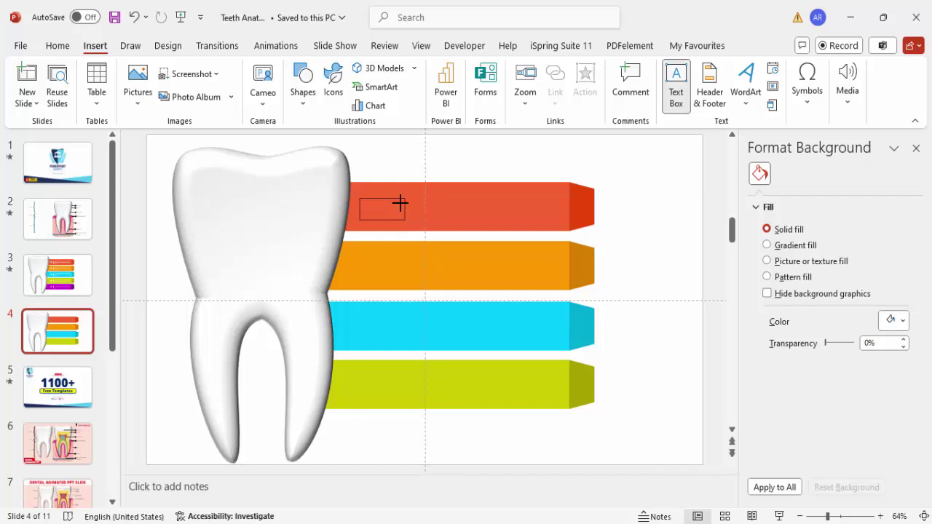
text(01)
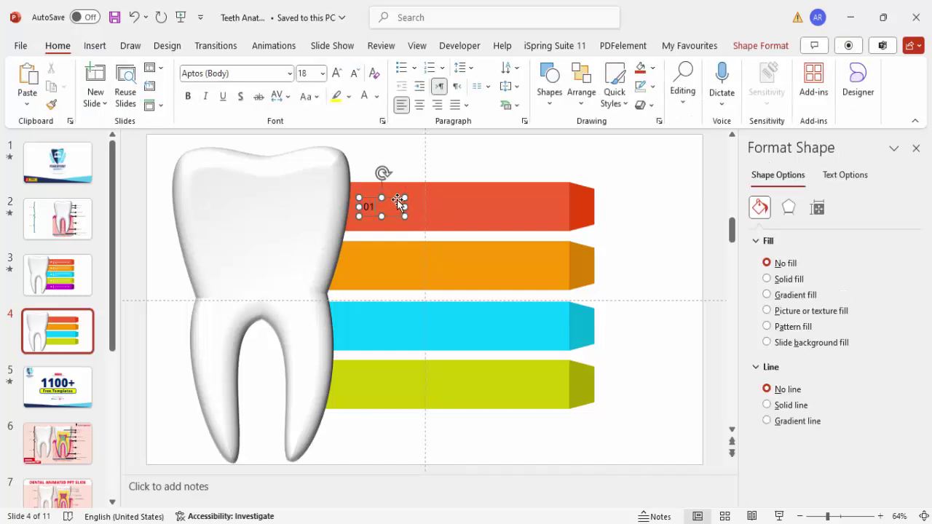
Centre the 01, set it in Open Sans Extrabold at 32 pt, and place it against the tooth.
click(420, 105)
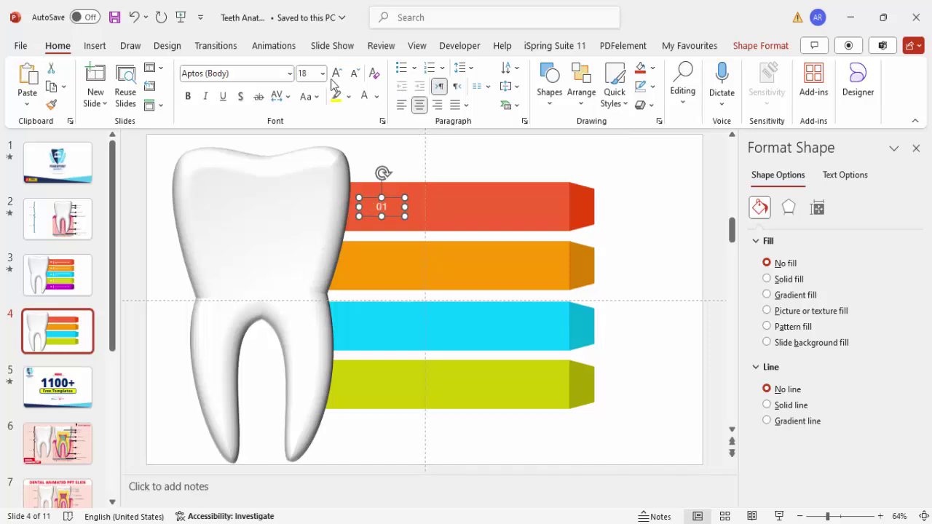
click(285, 71)
text(Open Sans Extrabold)
key(Return)
click(337, 73)
click(336, 74)
click(337, 74)
click(337, 74)
drag(392, 200, 382, 194)
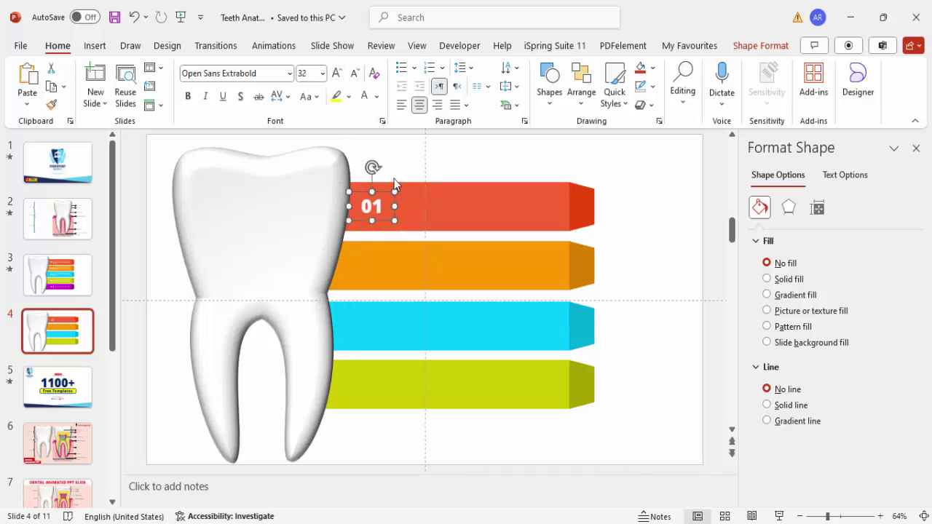
click(97, 46)
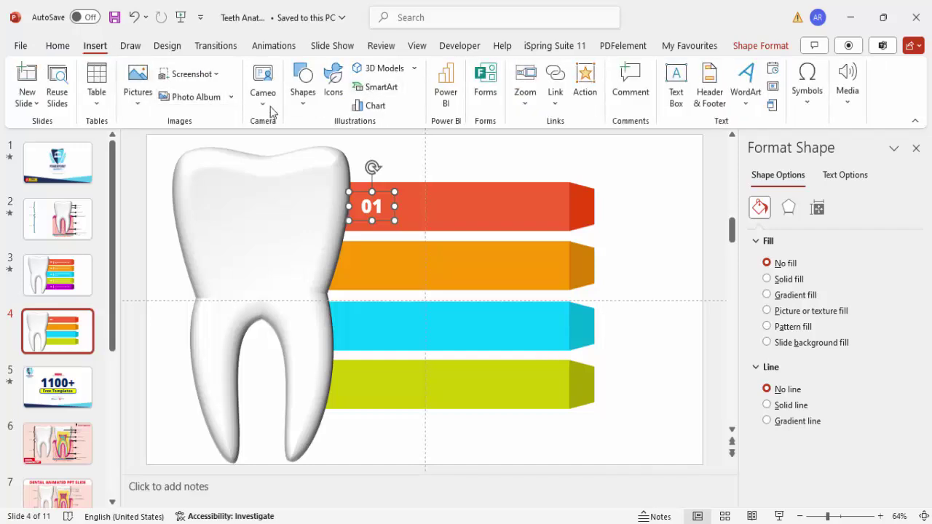
Draw a short vertical divider line beside the 01 label.
click(299, 109)
click(297, 202)
mouse_move(399, 200)
mouse_down()
mouse_move(408, 226)
mouse_move(426, 210)
mouse_move(401, 190)
mouse_up()
click(373, 87)
click(379, 320)
key(ctrl+z)
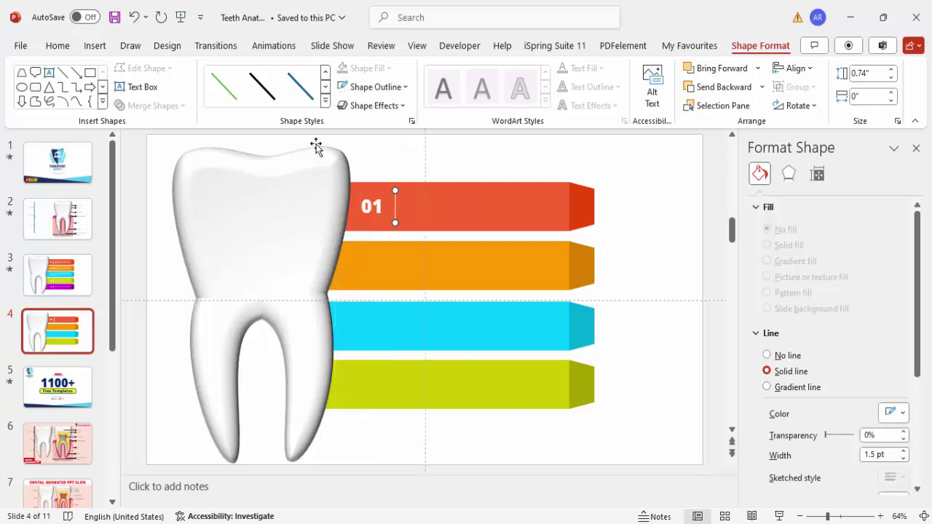
Add a text box across the red bar holding a trimmed Lorem ipsum paragraph.
click(89, 46)
click(676, 86)
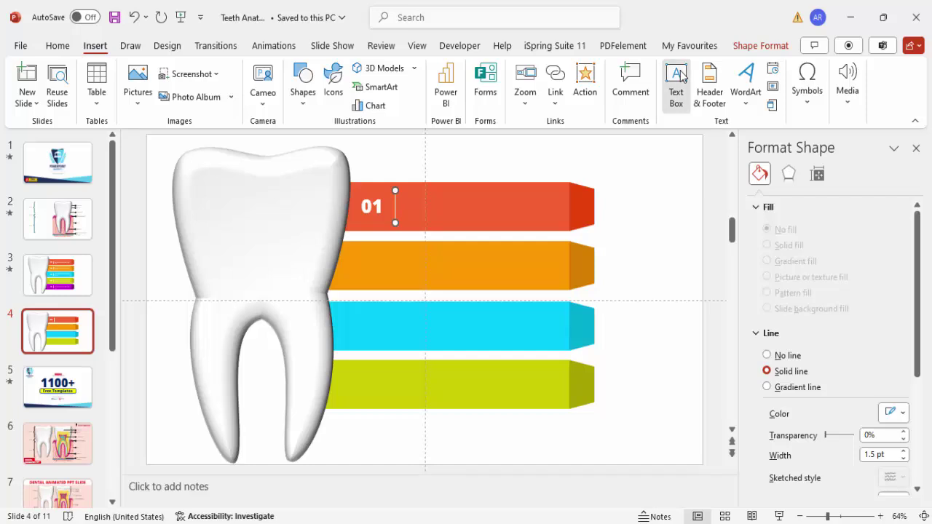
drag(415, 192, 562, 214)
text(Enorem())
key(Return)
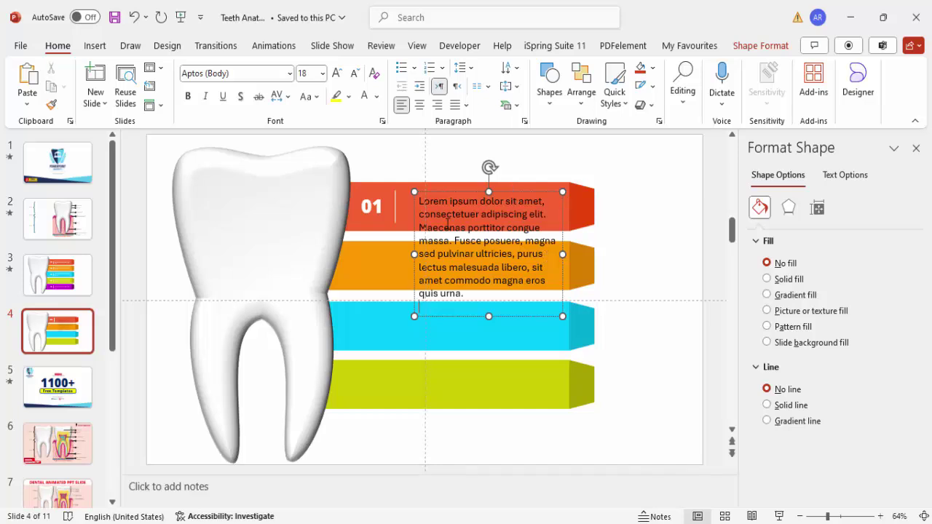
drag(455, 243, 641, 368)
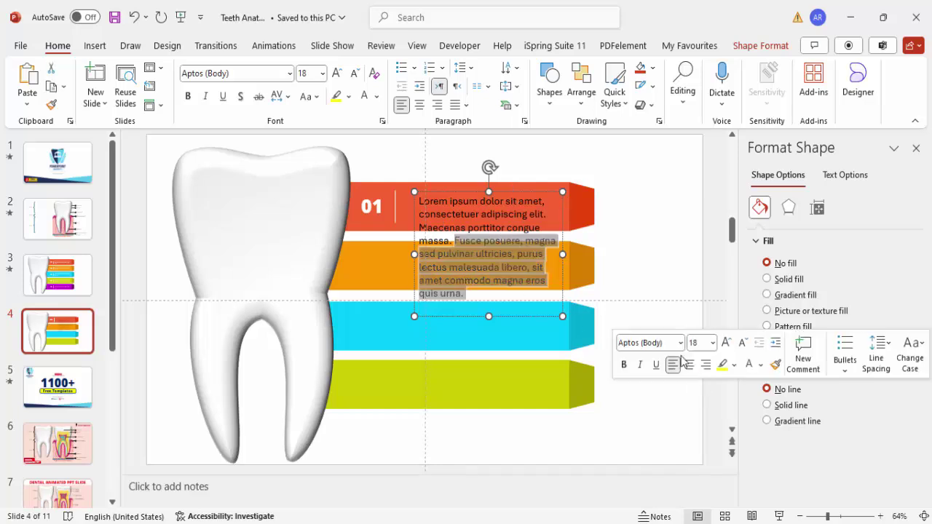
key(BackSpace)
click(534, 191)
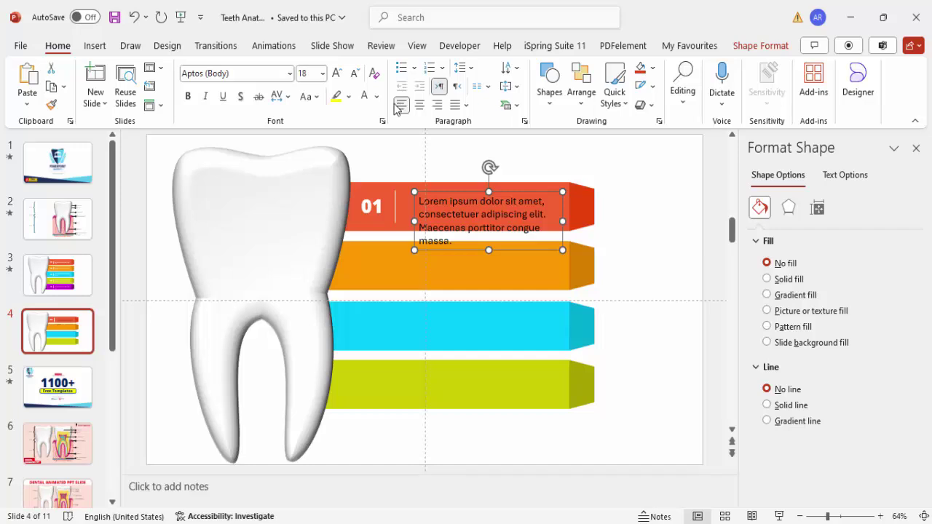
Make the description white at 12 pt, nudge it left, and group it with 01.
click(364, 96)
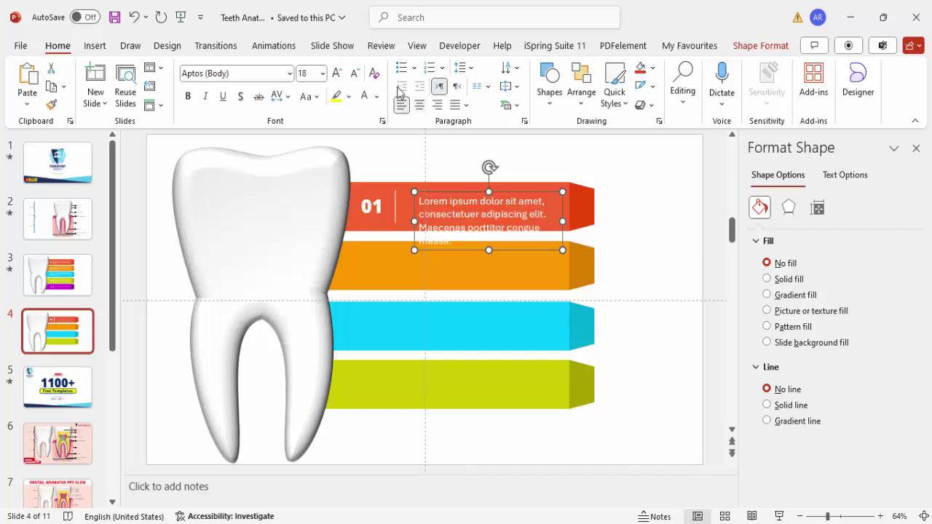
click(355, 74)
click(355, 73)
click(355, 74)
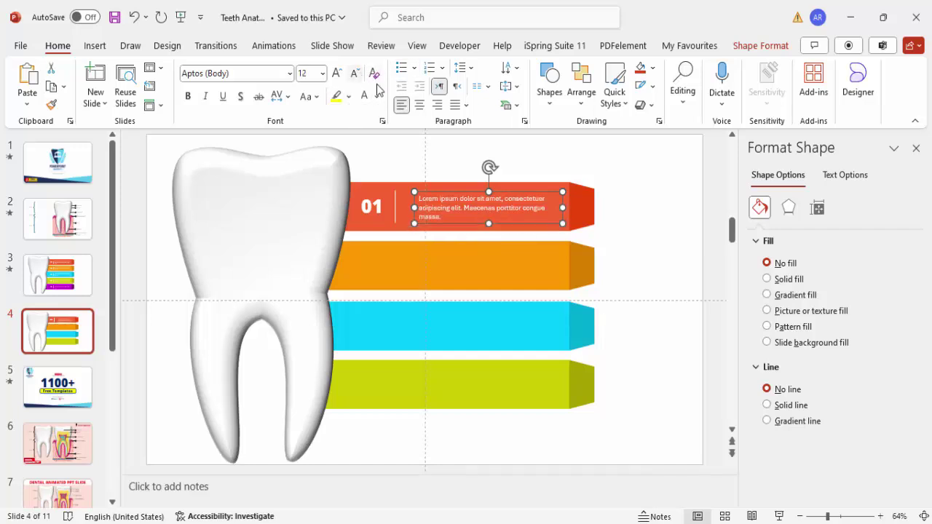
drag(532, 195, 522, 194)
drag(559, 162, 331, 241)
key(ctrl+g)
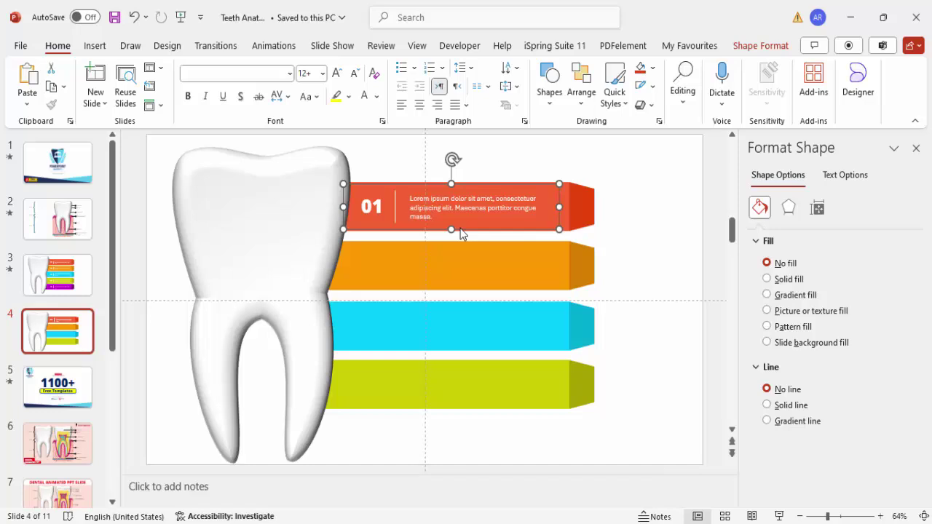
Copy the 01 number-and-text group onto the other bars and renumber them 02, 03 and 04.
drag(523, 187, 524, 359)
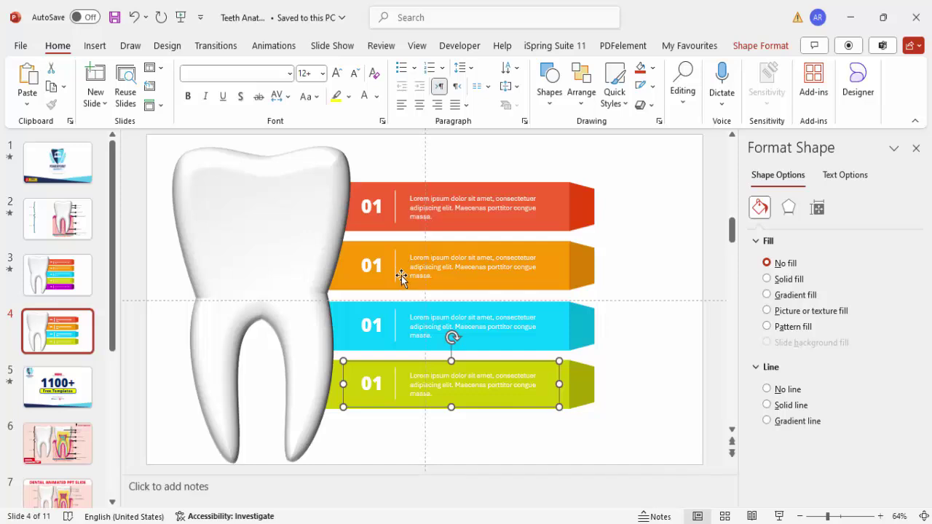
click(381, 267)
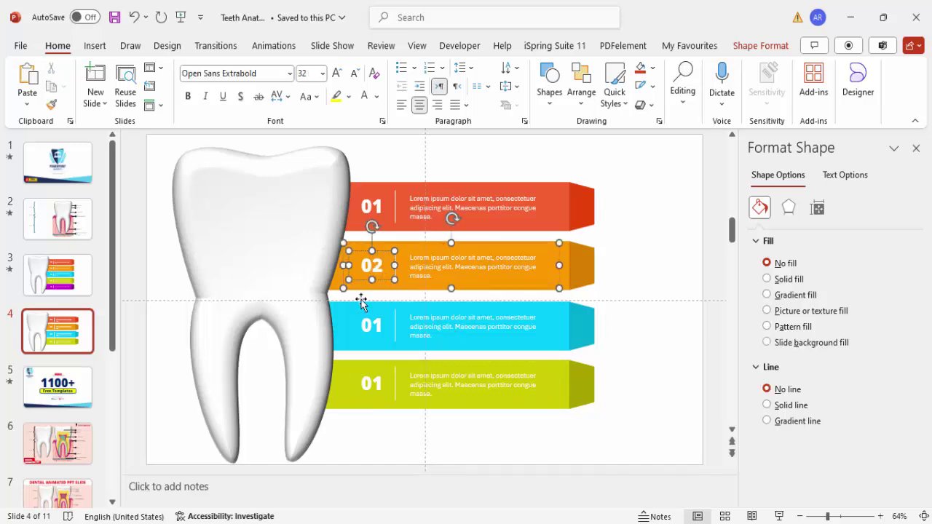
click(383, 325)
double_click(373, 320)
text(03)
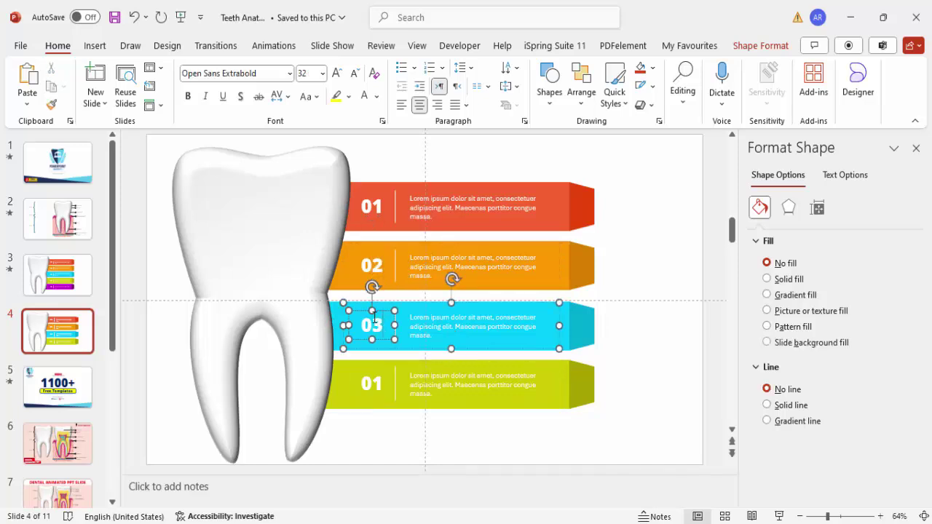
click(379, 382)
key(BackSpace)
key(BackSpace)
text(04)
click(647, 210)
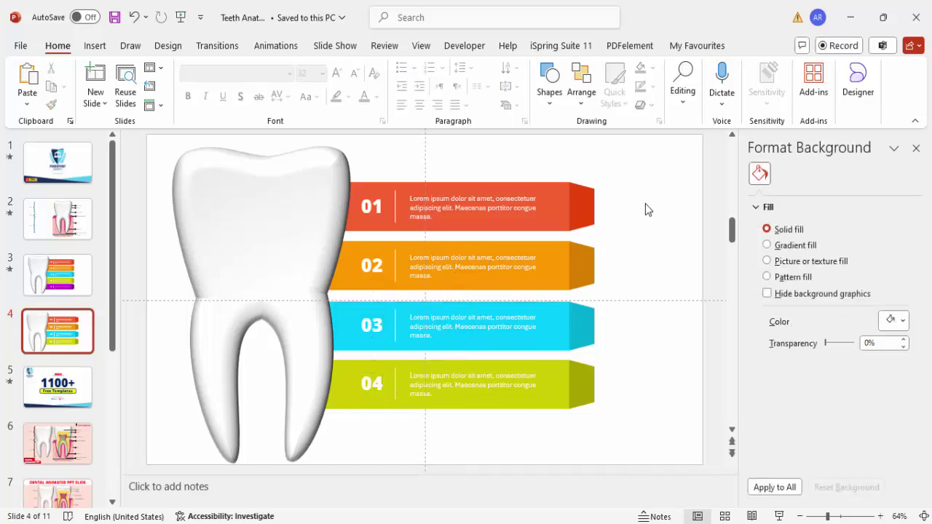
Group each coloured bar with its own number and description text.
click(575, 190)
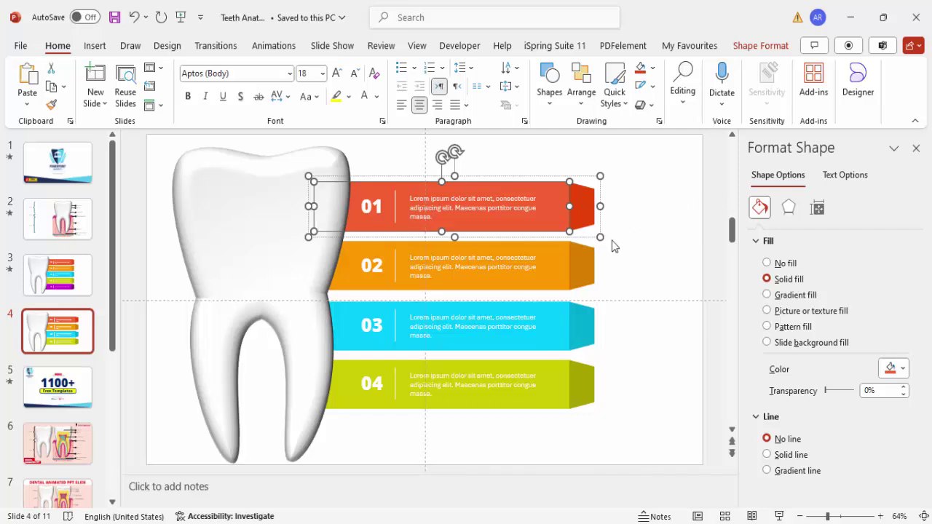
drag(626, 150, 242, 270)
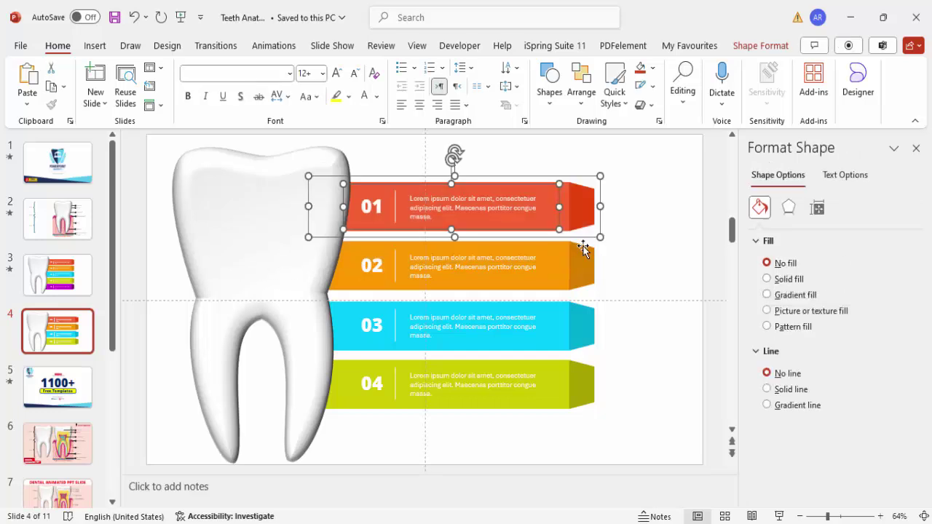
key(ctrl+shift+])
click(642, 236)
drag(642, 235, 234, 321)
drag(640, 276, 266, 375)
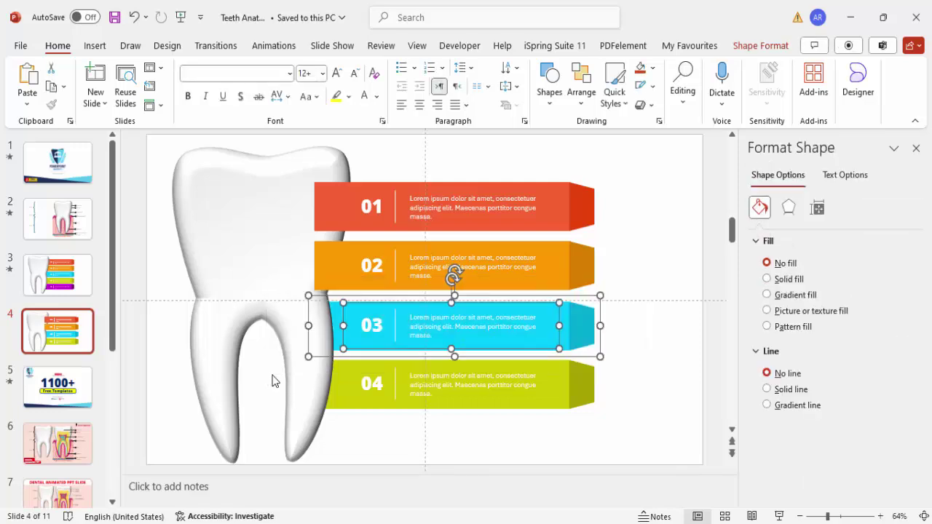
key(ctrl+shift+])
click(648, 347)
Select all four bar groups and send them to the back, behind the tooth.
drag(649, 336, 278, 453)
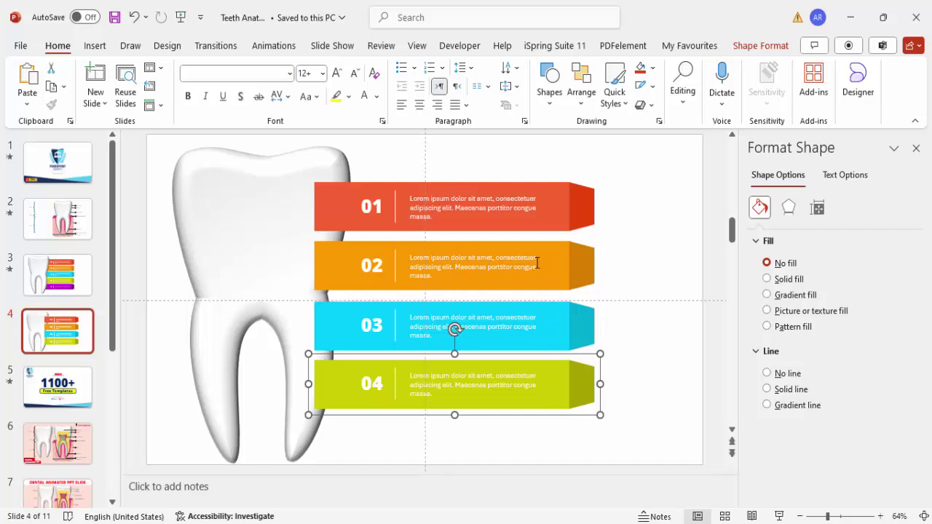
shift+click(576, 320)
shift+click(577, 258)
shift+click(576, 228)
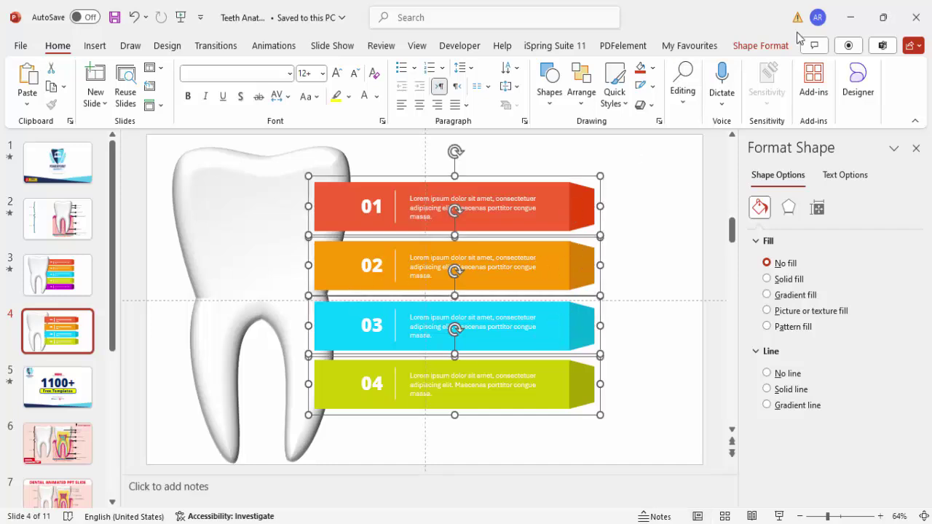
click(761, 46)
click(761, 86)
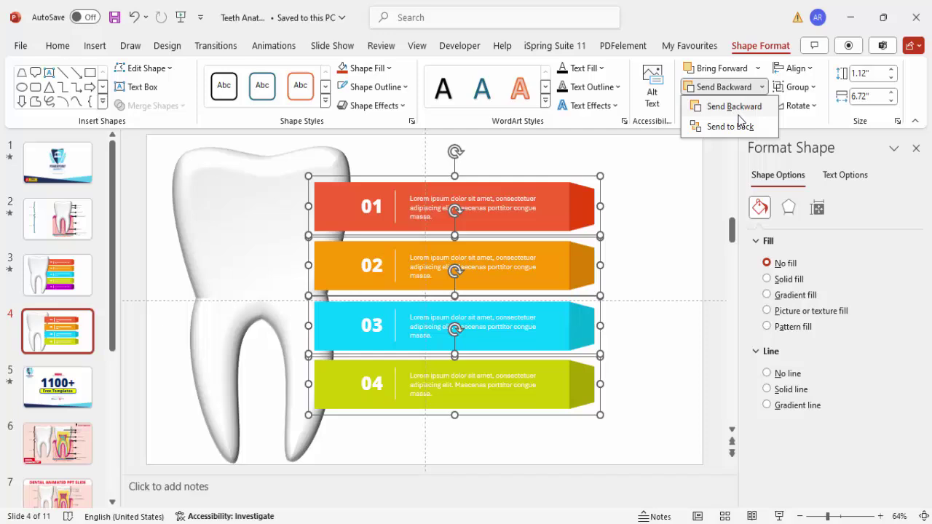
click(747, 128)
click(632, 212)
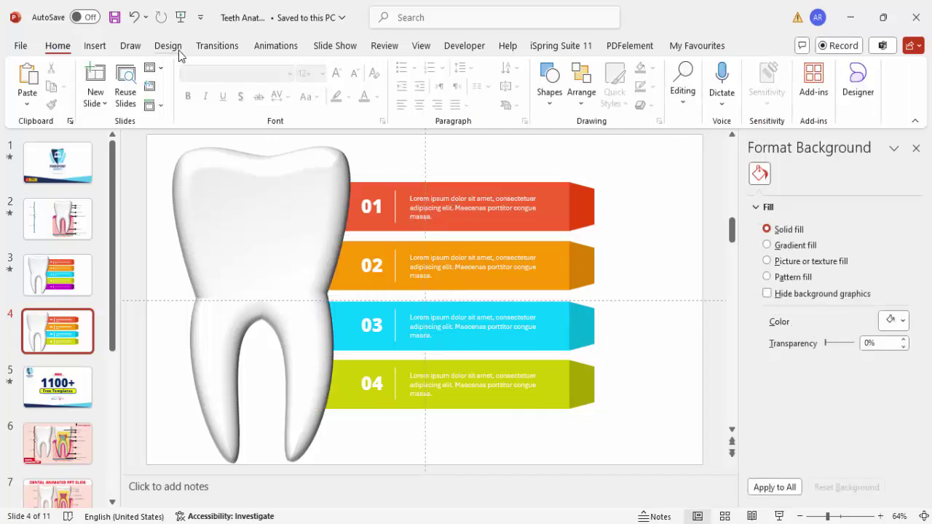
Apply the Stretch entrance effect to all four bar groups.
click(292, 53)
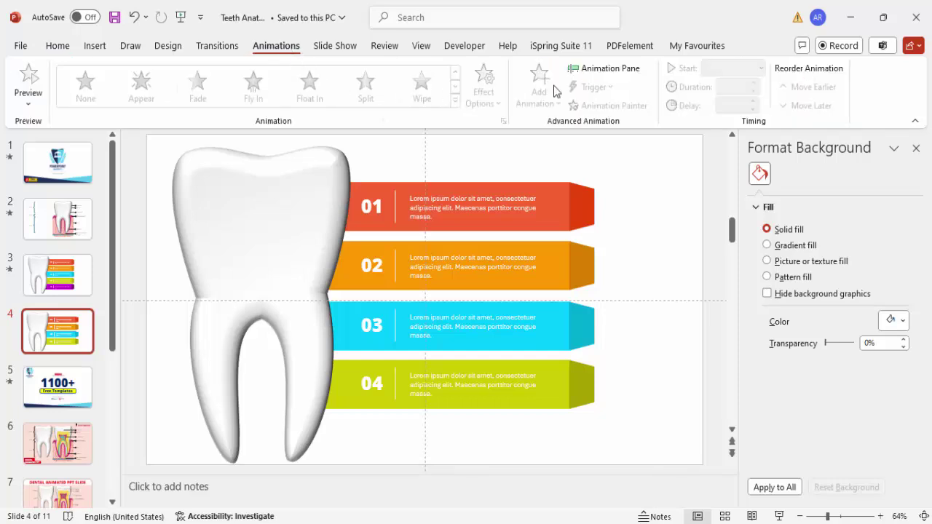
click(604, 68)
click(558, 193)
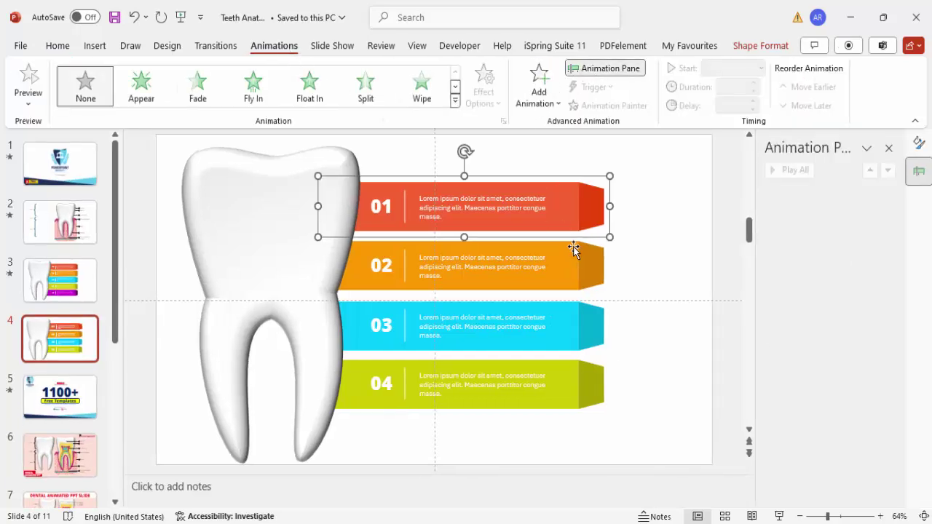
shift+click(580, 272)
shift+click(579, 327)
shift+click(578, 375)
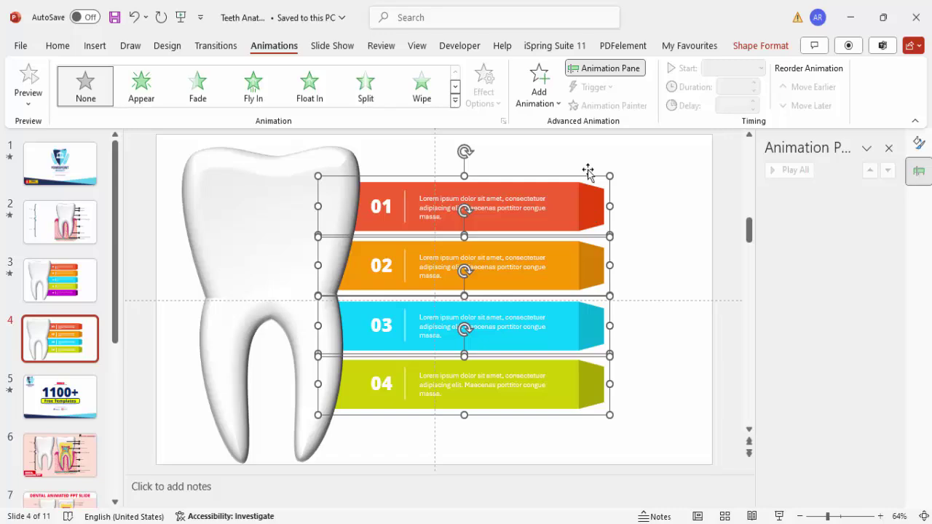
click(539, 93)
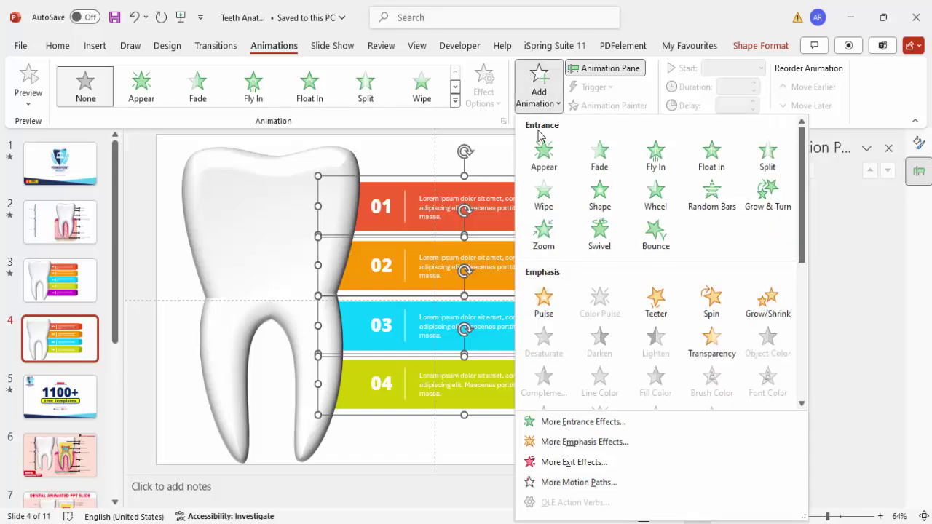
click(571, 423)
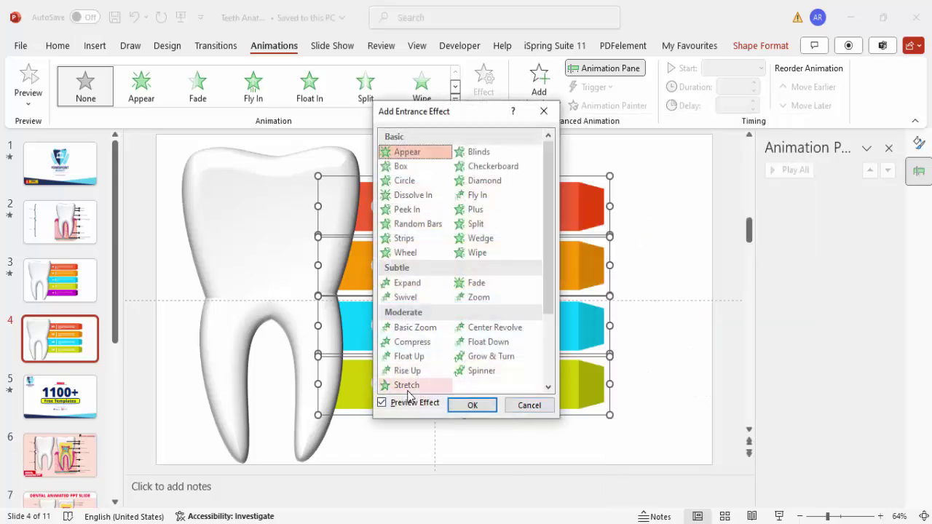
click(406, 385)
click(469, 405)
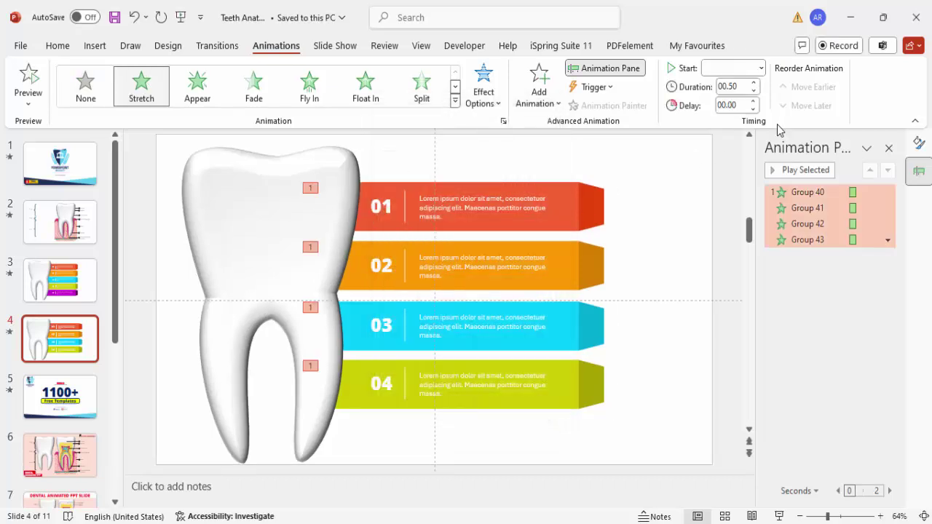
Make the Stretch start On Click from the left, then play the slide show to bar 01.
click(760, 70)
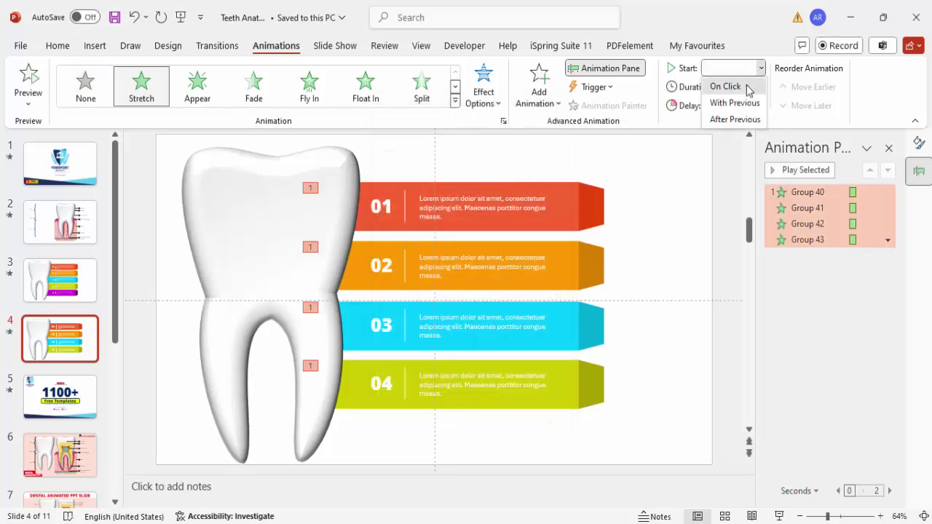
click(746, 87)
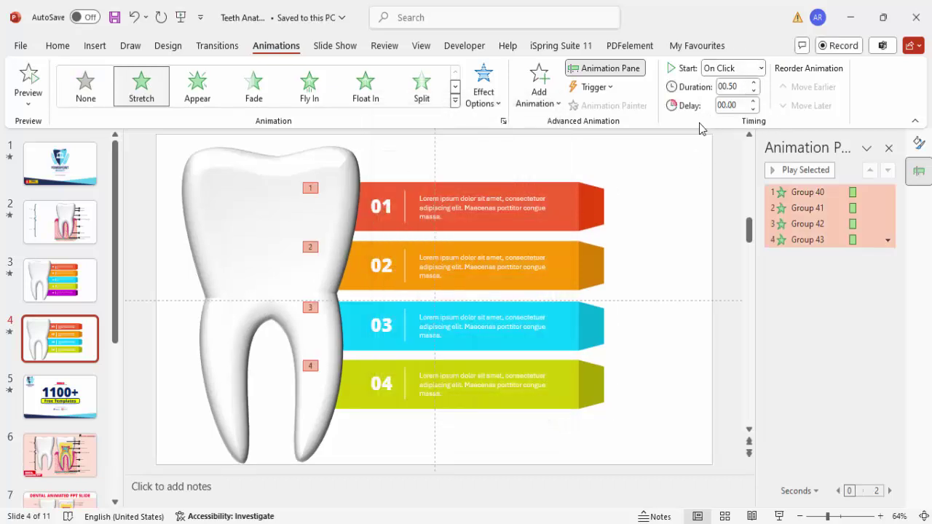
click(497, 102)
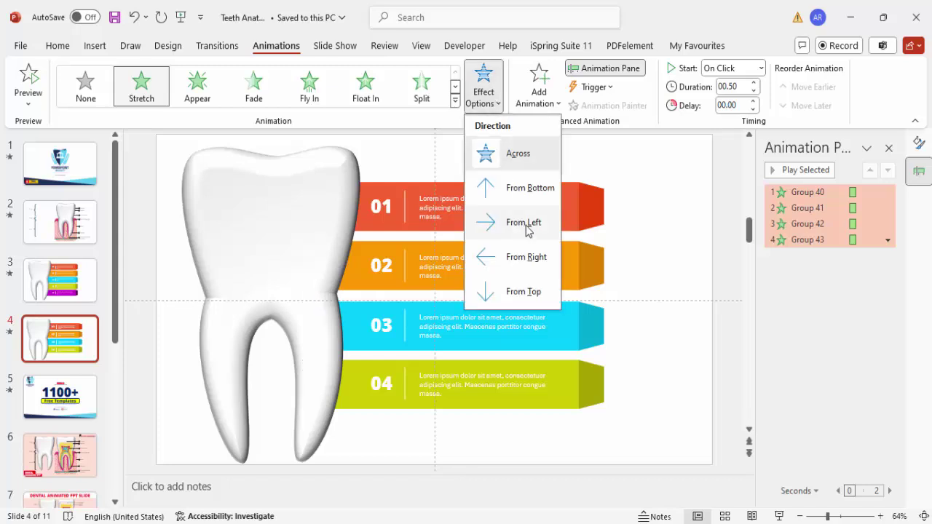
click(524, 222)
click(669, 200)
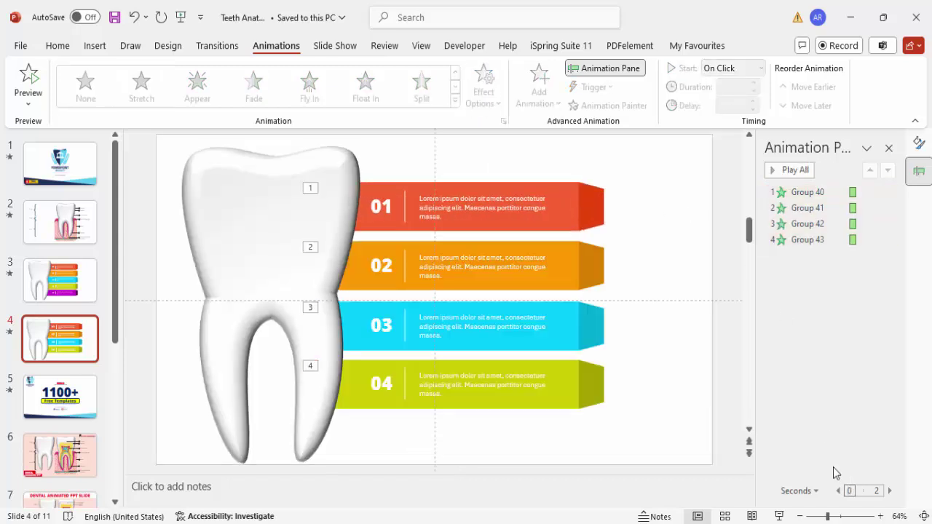
click(781, 516)
click(780, 516)
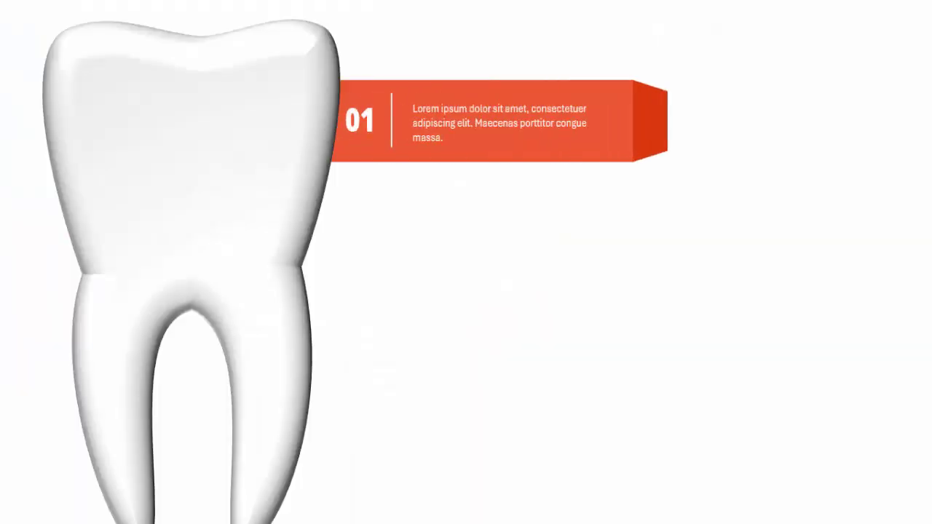